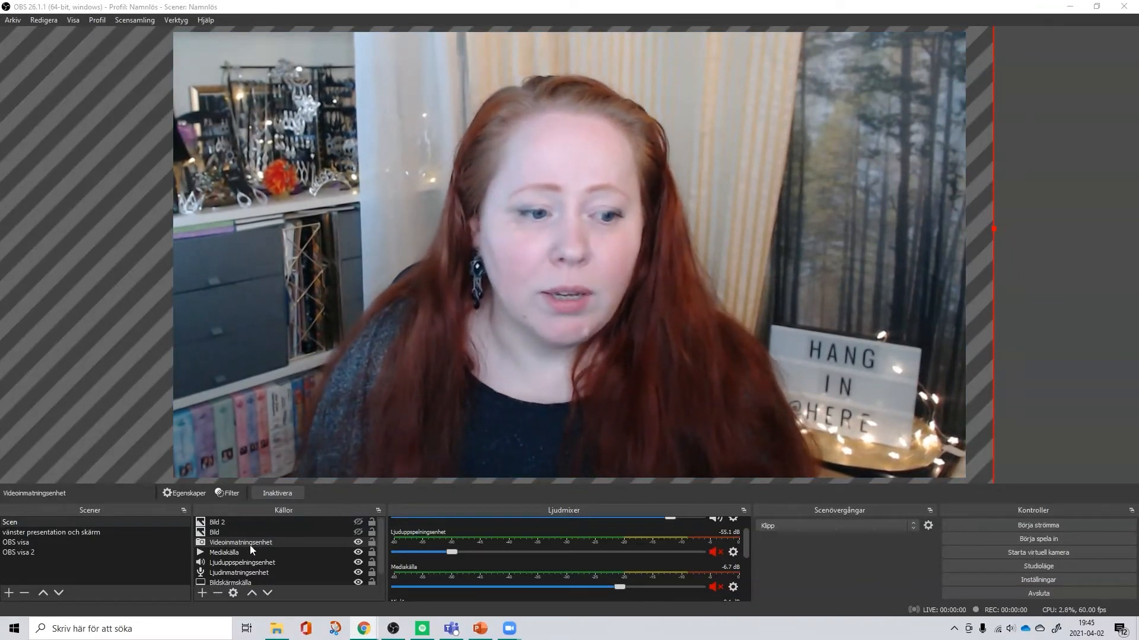
Hide the webcam source Videoinmatningsenhet in the Scen scene and show it again.
{"action": "left_click", "coordinate": [357, 543]}
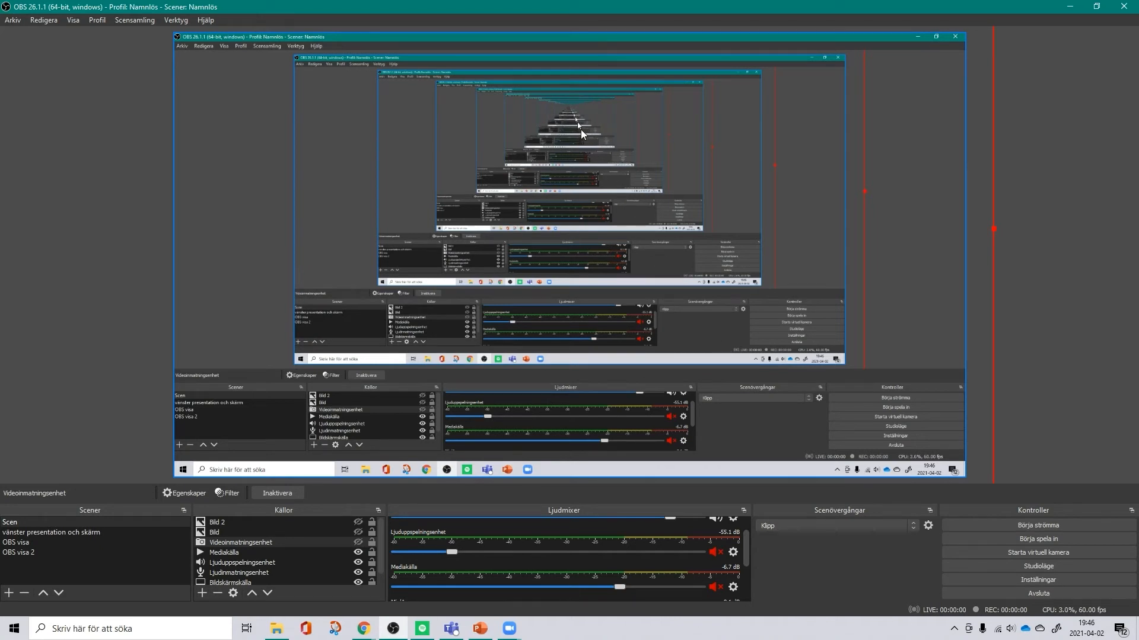
{"action": "left_click", "coordinate": [358, 542]}
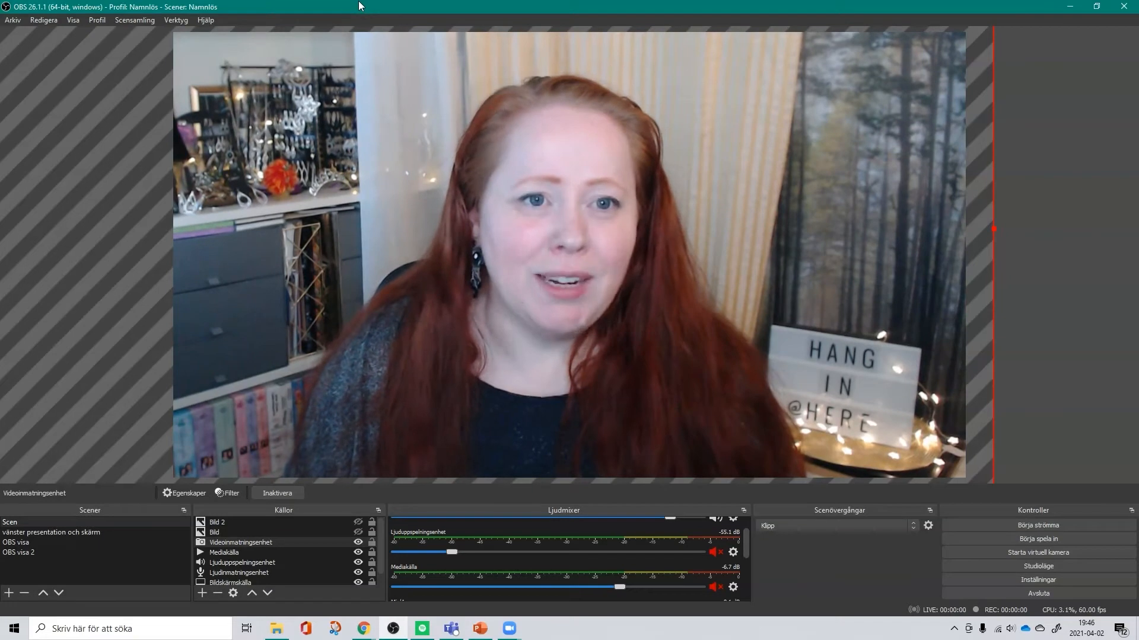
Create a new scene named "filma i OBS".
{"action": "left_click", "coordinate": [8, 593]}
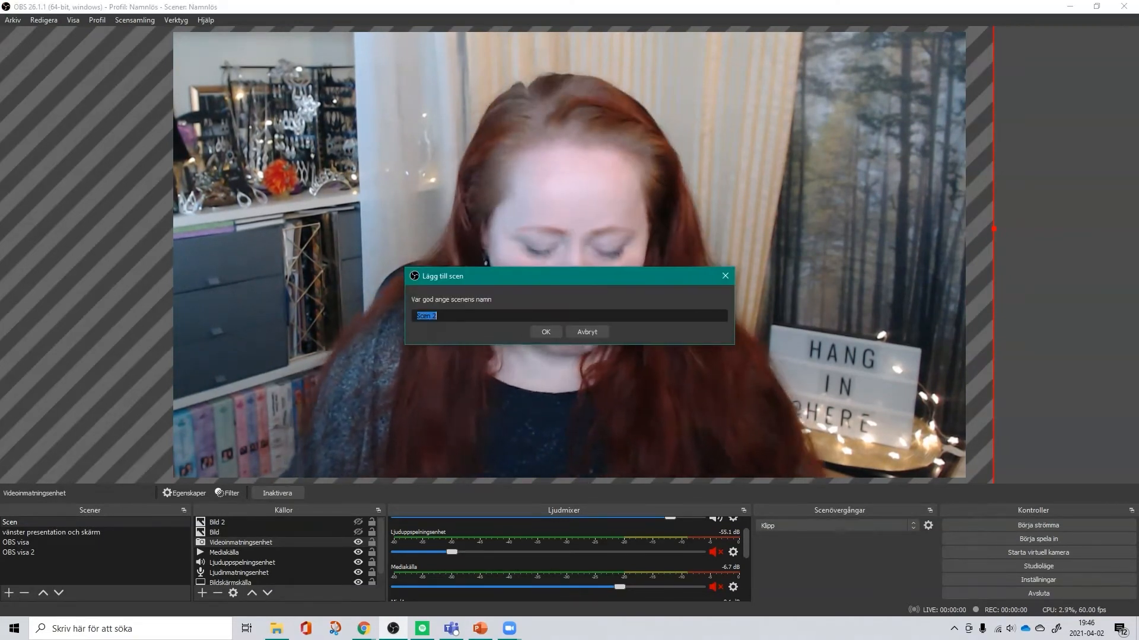
{"action": "type", "text": "fi"}
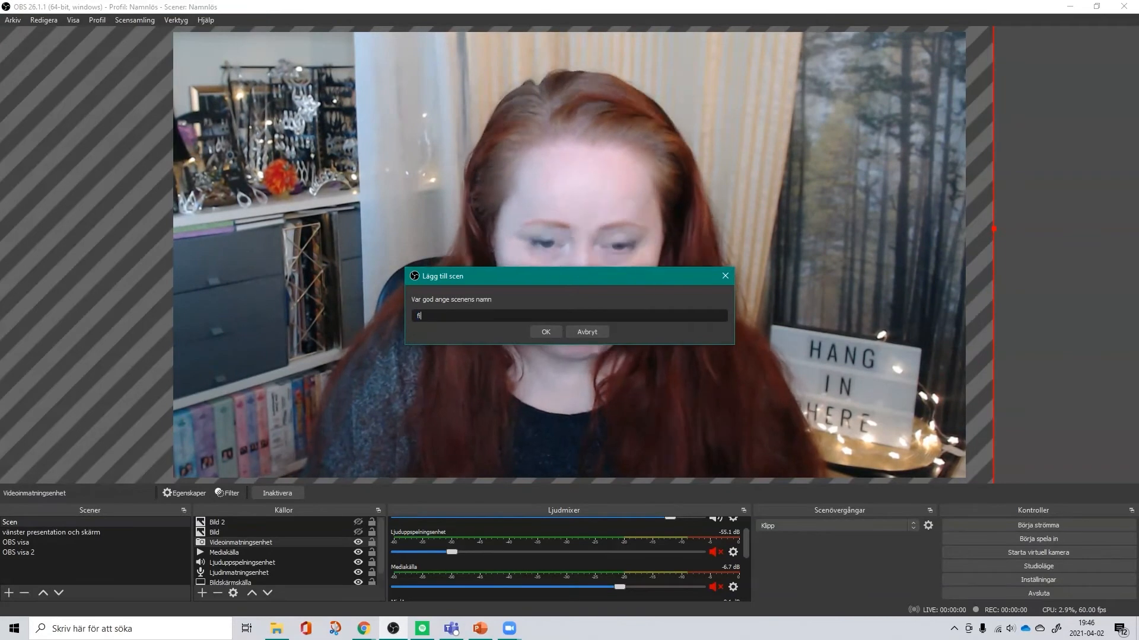
{"action": "type", "text": "lma i OBS"}
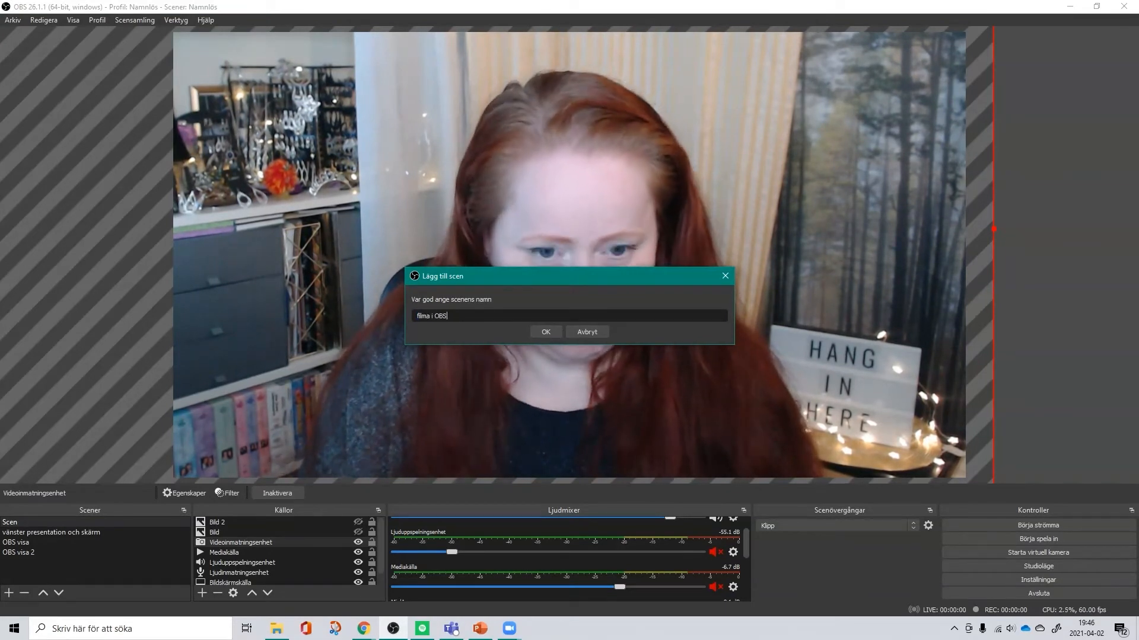
{"action": "left_click", "coordinate": [544, 336]}
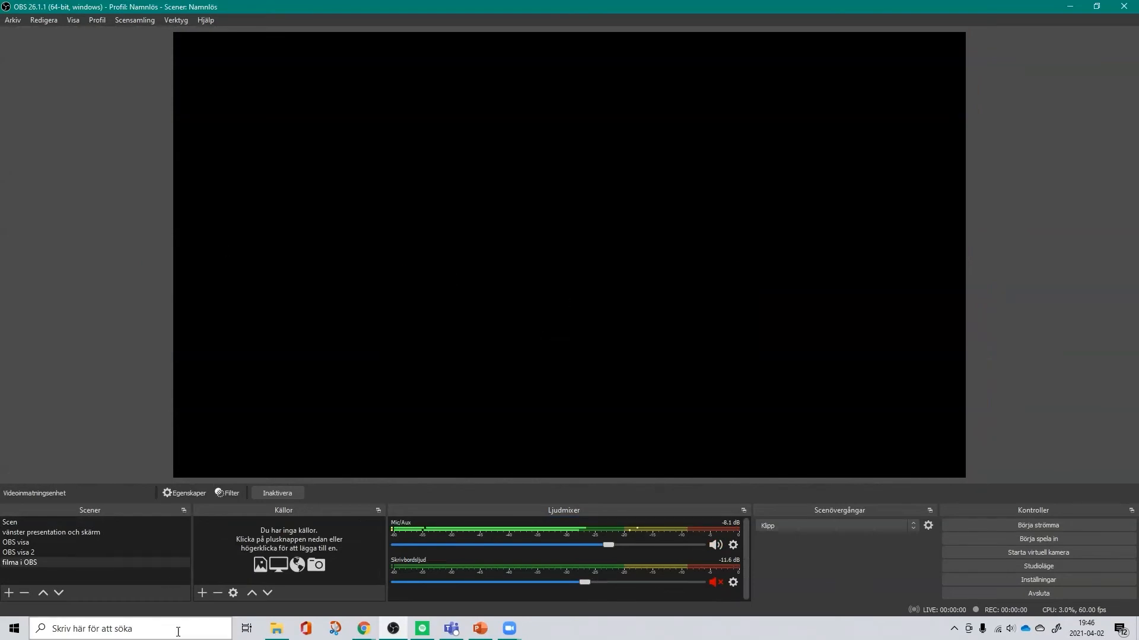
Add the existing display capture source Bildskärmskälla 2 to the filma i OBS scene.
{"action": "left_click", "coordinate": [202, 593]}
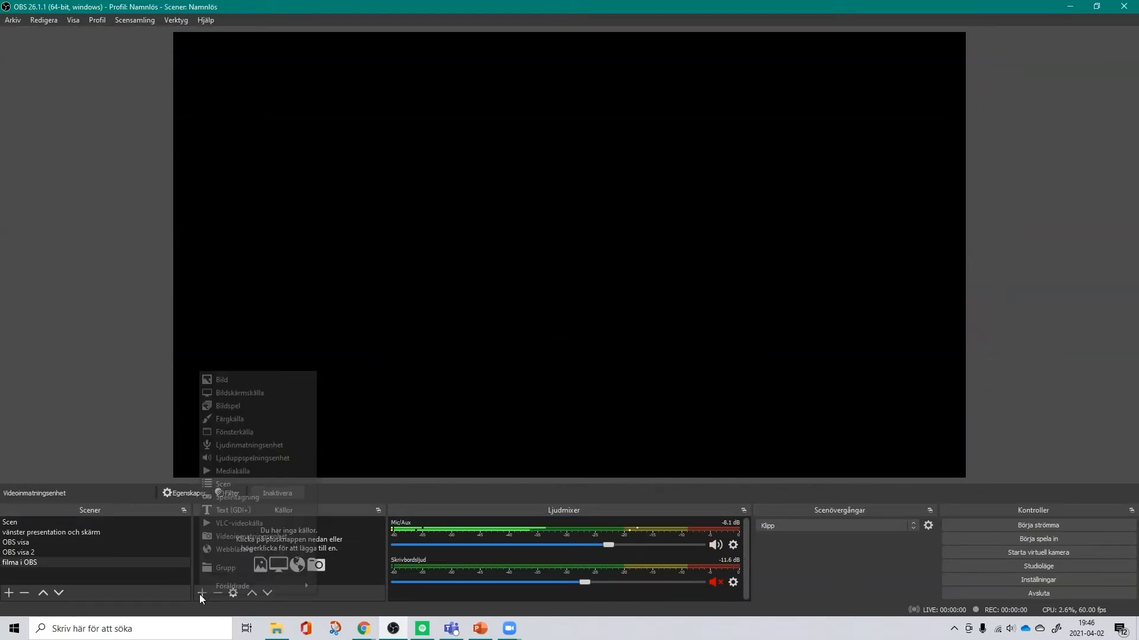
{"action": "left_click", "coordinate": [232, 390]}
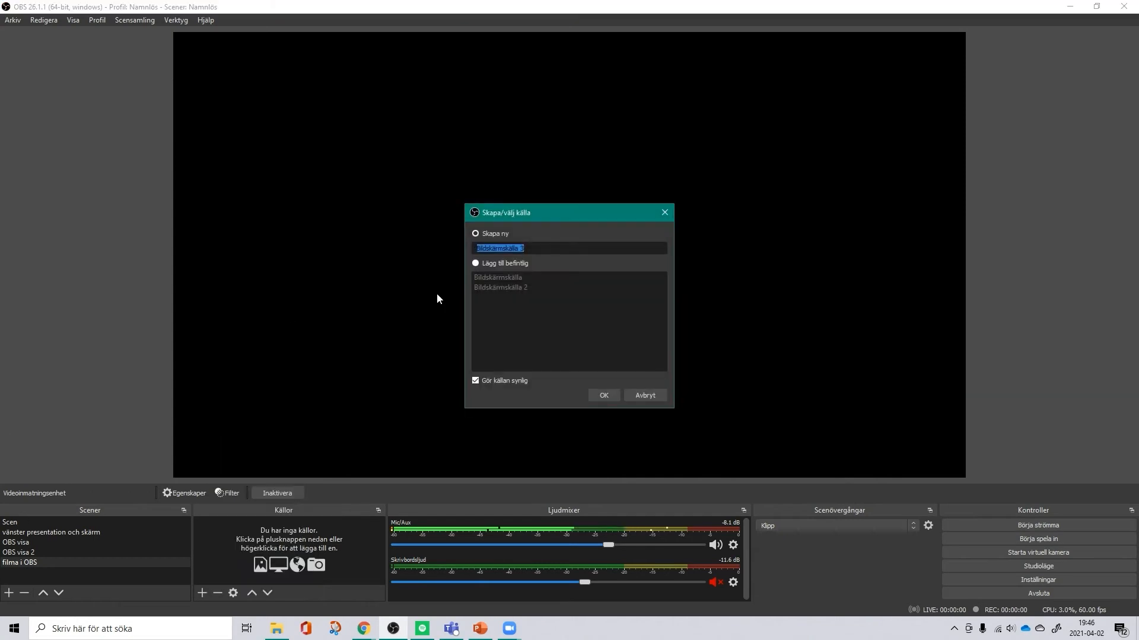
{"action": "left_click", "coordinate": [475, 263]}
{"action": "left_click", "coordinate": [489, 287]}
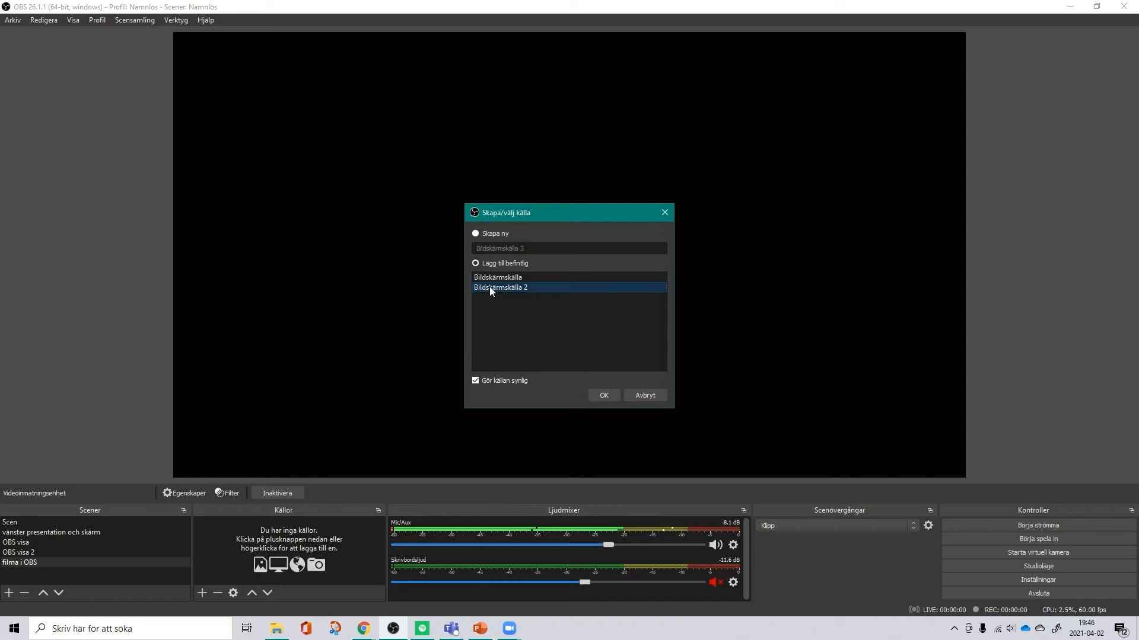
{"action": "left_click", "coordinate": [603, 394]}
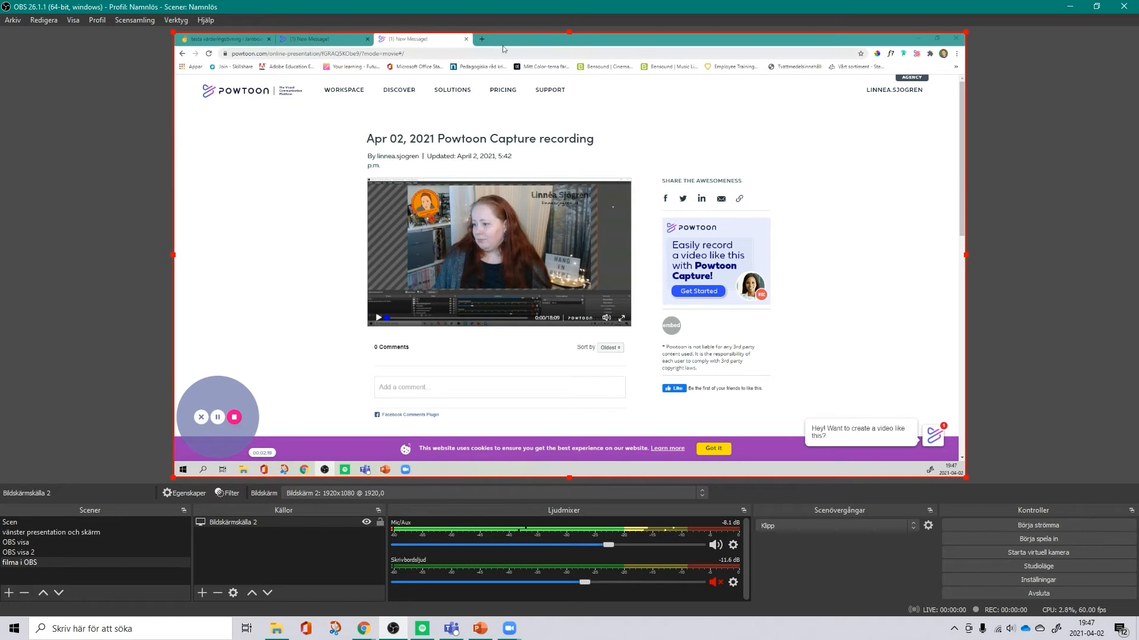
Open a new browser tab on the captured display and lower the Mic/Aux volume to -11.9 dB.
{"action": "left_click", "coordinate": [482, 39]}
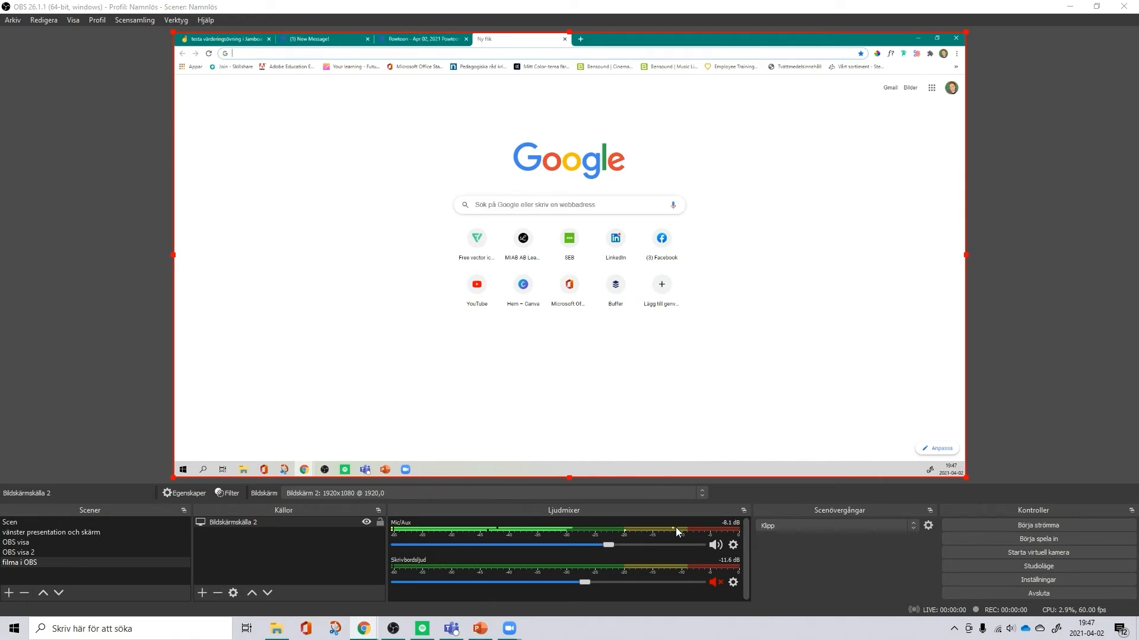
{"action": "left_click_drag", "start_coordinate": [608, 545], "coordinate": [584, 546]}
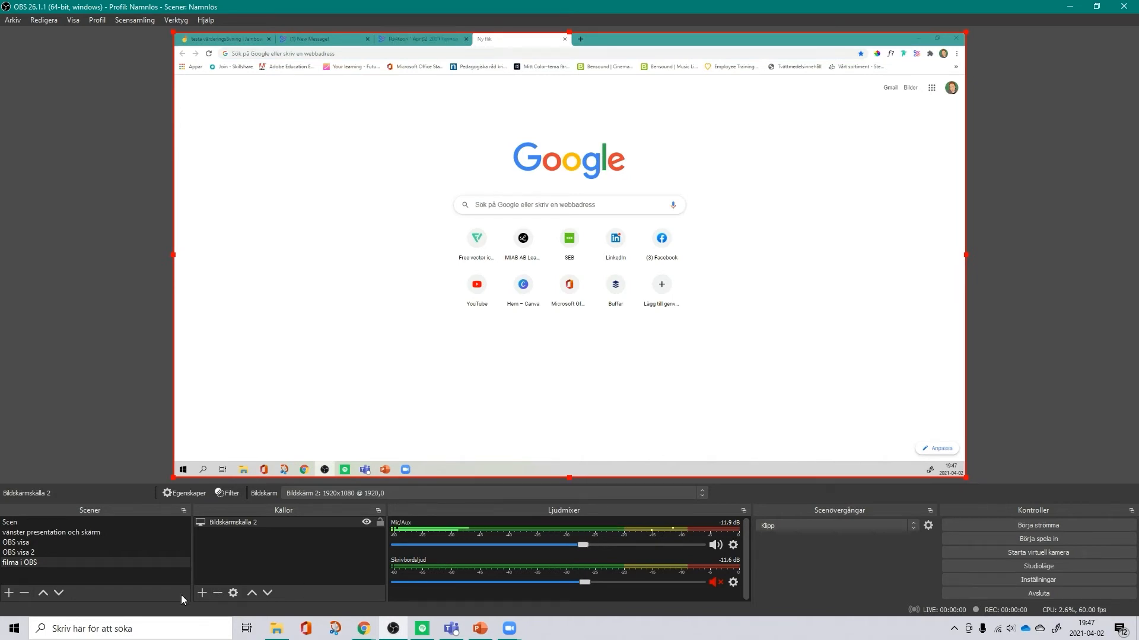
Add the existing webcam source Videoinmatningsenhet to the filma i OBS scene.
{"action": "left_click", "coordinate": [202, 593]}
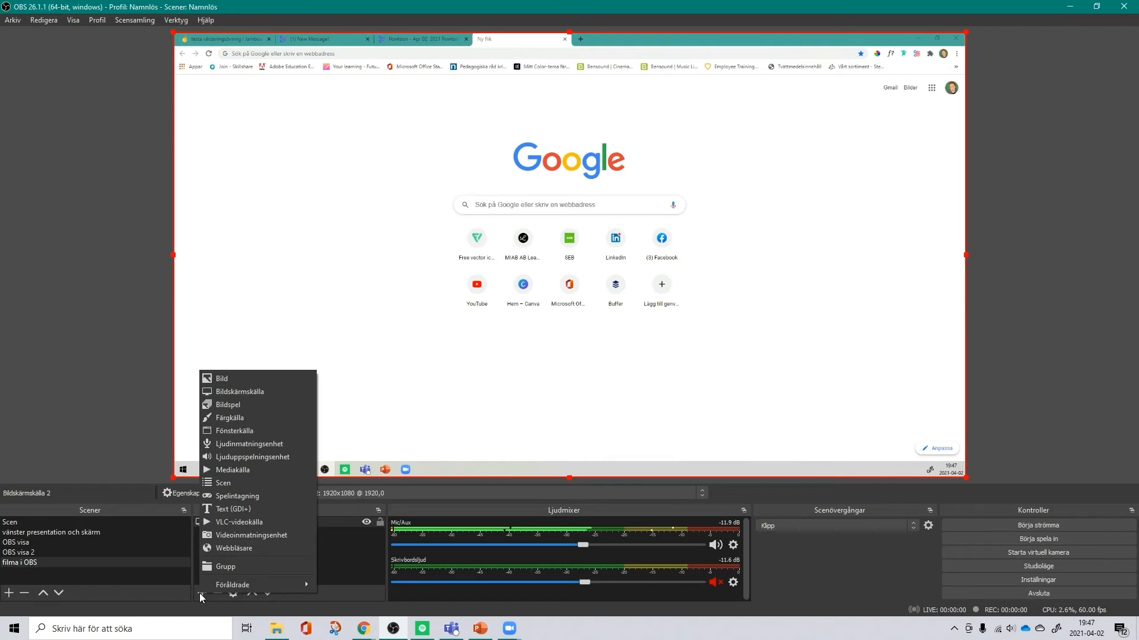
{"action": "left_click", "coordinate": [221, 536]}
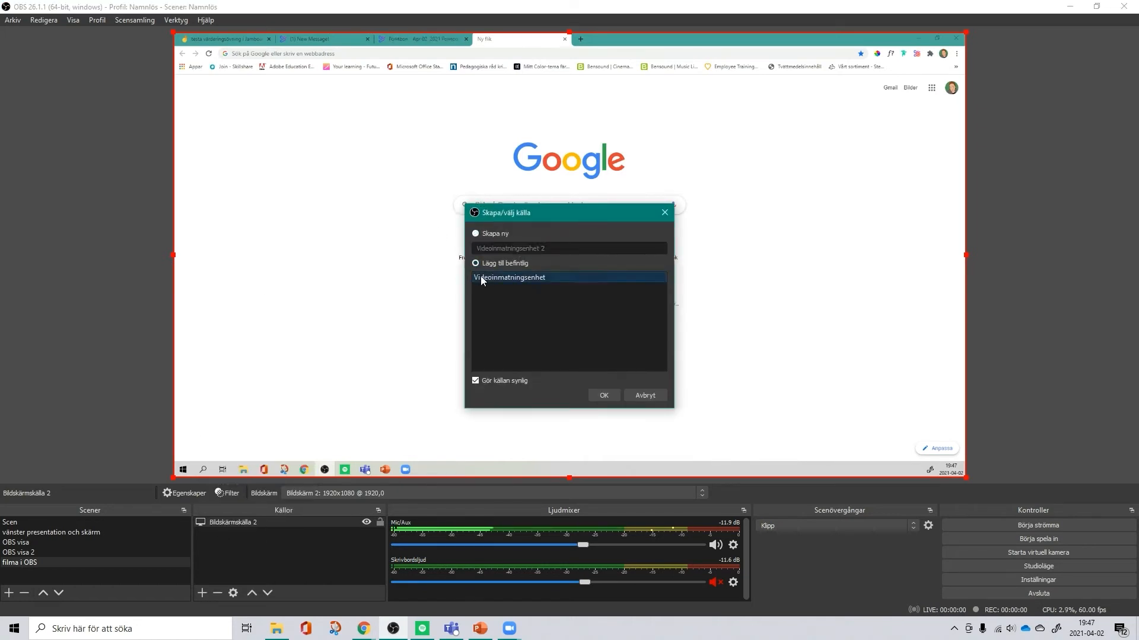
{"action": "left_click", "coordinate": [605, 395]}
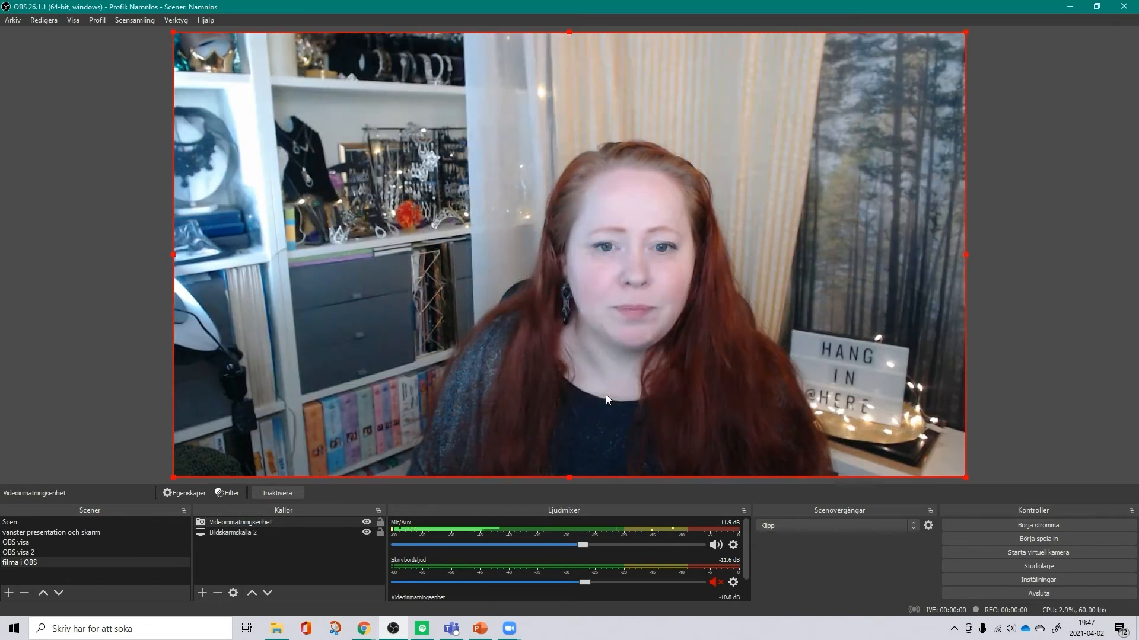
Shrink the webcam image to just under a third of the canvas width and place it in the canvas's lower-right corner.
{"action": "left_click_drag", "start_coordinate": [964, 476], "coordinate": [330, 127]}
{"action": "left_click_drag", "start_coordinate": [271, 73], "coordinate": [897, 423]}
{"action": "left_click_drag", "start_coordinate": [808, 391], "coordinate": [728, 343]}
{"action": "left_click", "coordinate": [810, 273]}
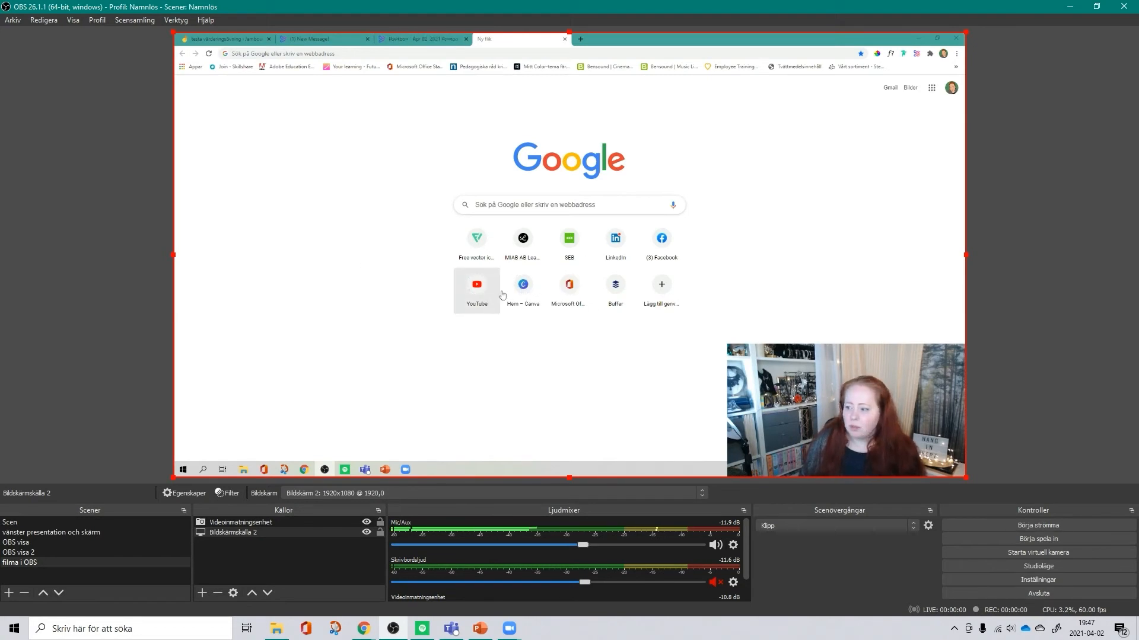
Open Canva in the browser on the captured display and start a blank presentation design.
{"action": "left_click", "coordinate": [522, 287]}
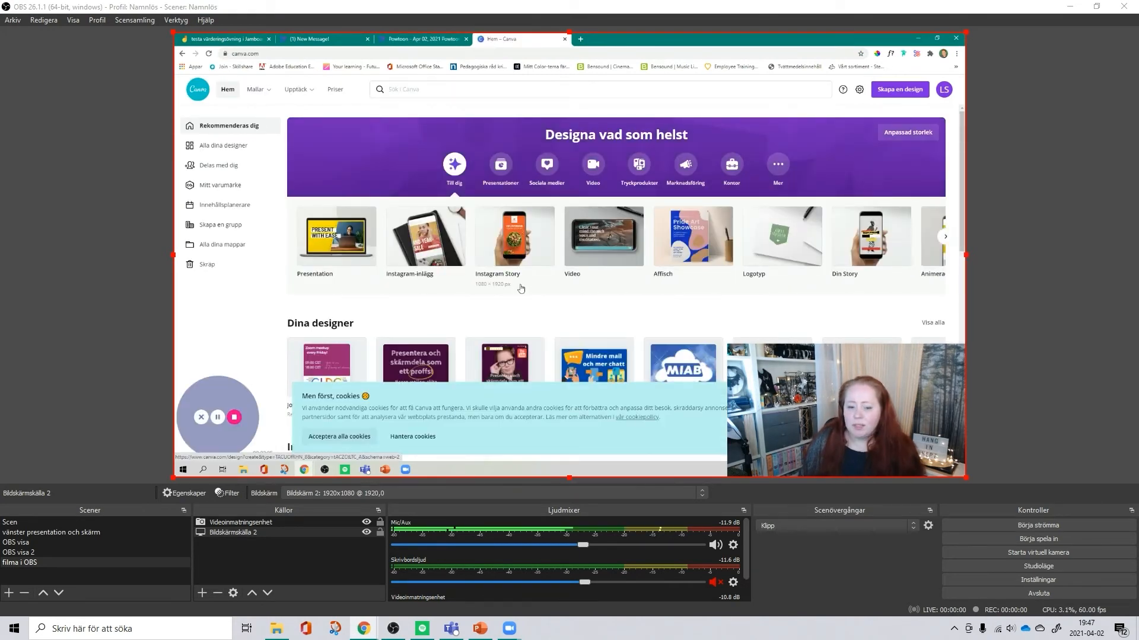
{"action": "left_click", "coordinate": [345, 232]}
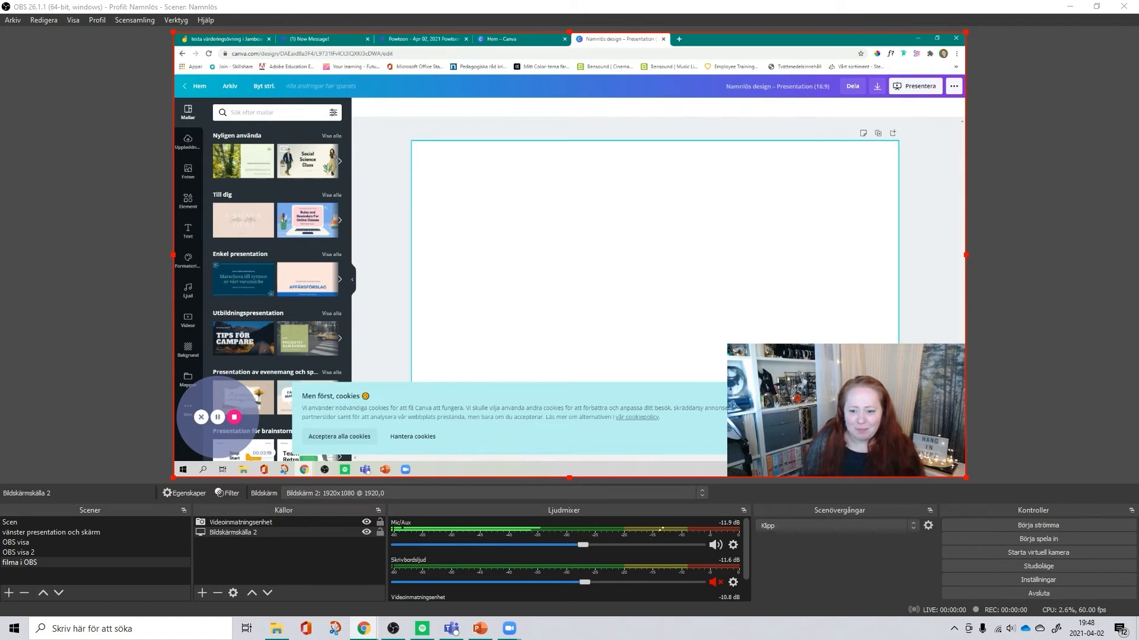
Hide and show again first the webcam source and afterward the display capture source in the filma i OBS scene.
{"action": "left_click", "coordinate": [813, 395]}
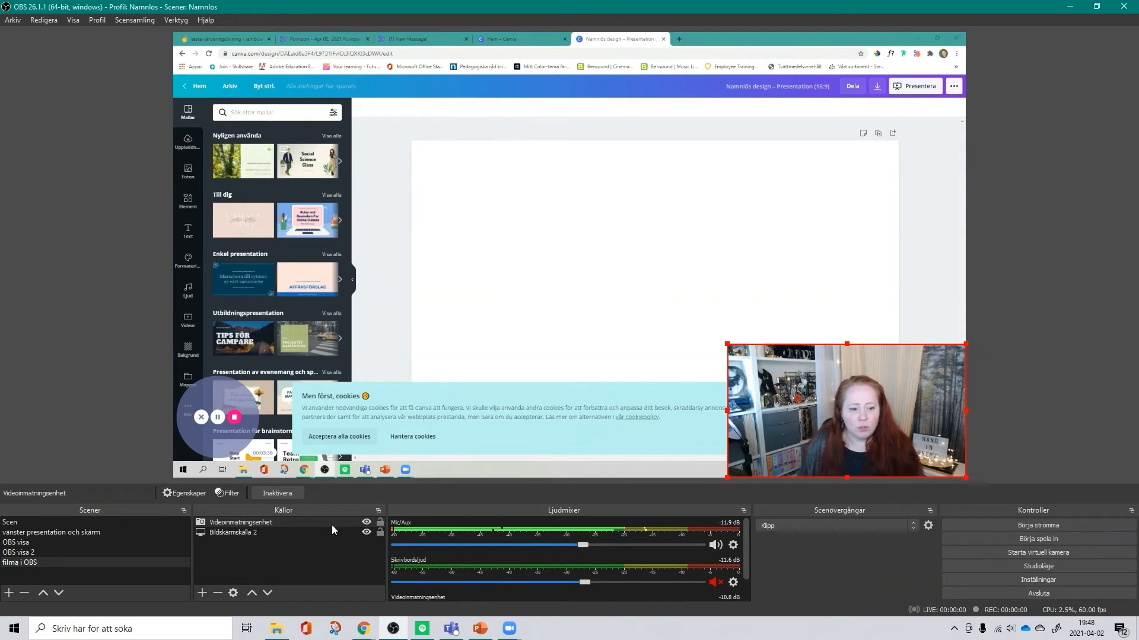
{"action": "left_click", "coordinate": [366, 523]}
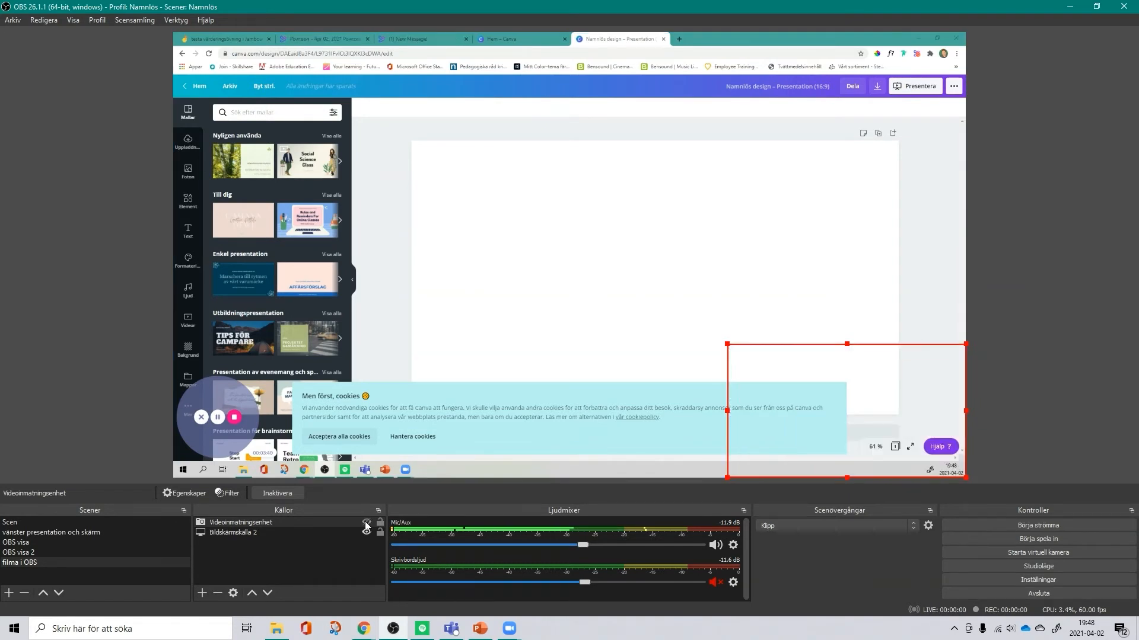
{"action": "left_click", "coordinate": [366, 523]}
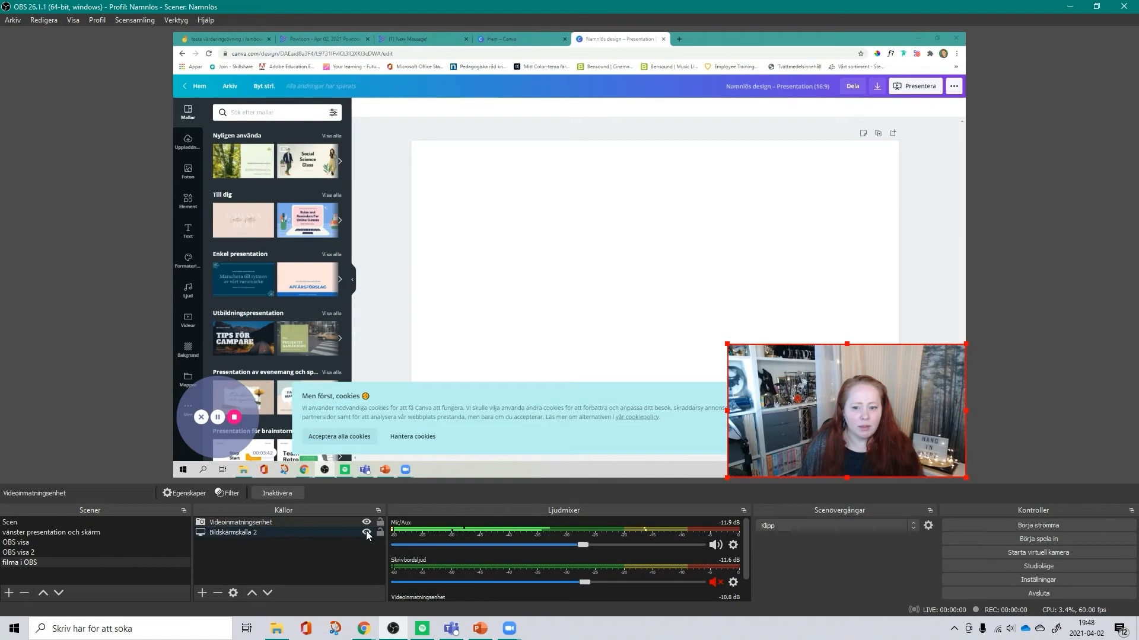
{"action": "left_click", "coordinate": [367, 534]}
{"action": "left_click", "coordinate": [367, 533]}
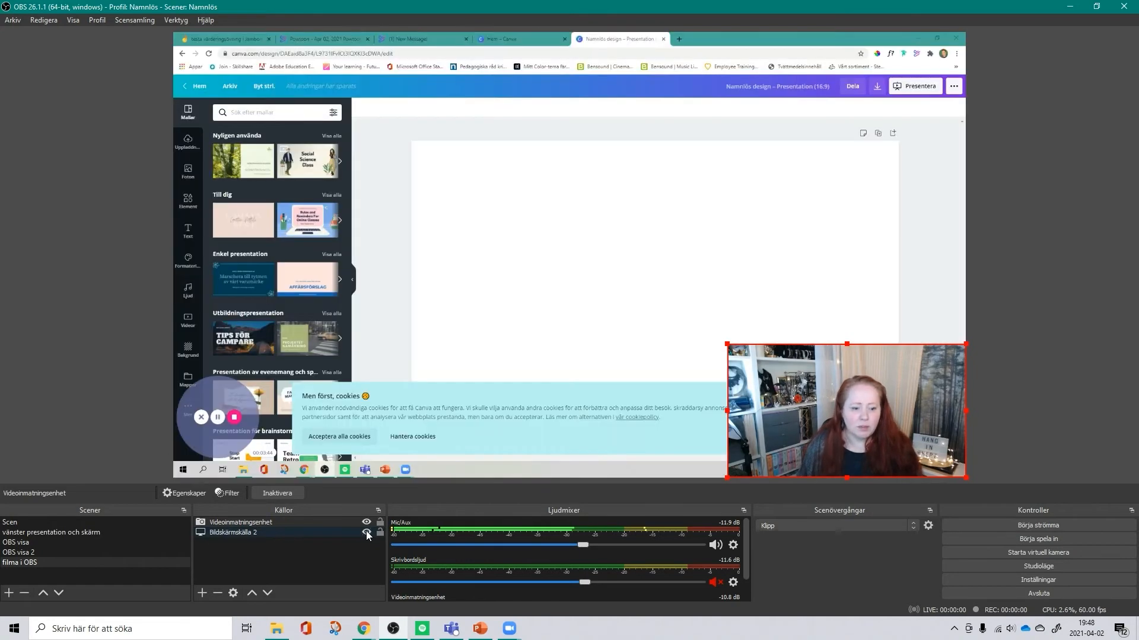
Switch to the OBS visa scene and make a short test recording.
{"action": "left_click", "coordinate": [21, 543]}
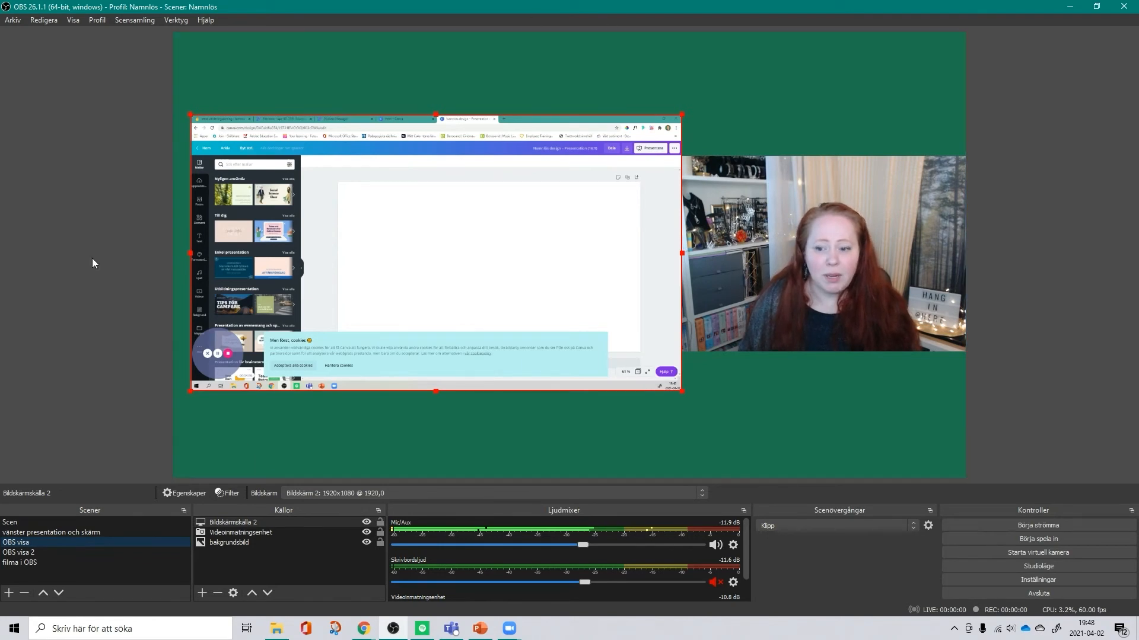
{"action": "left_click", "coordinate": [1051, 540]}
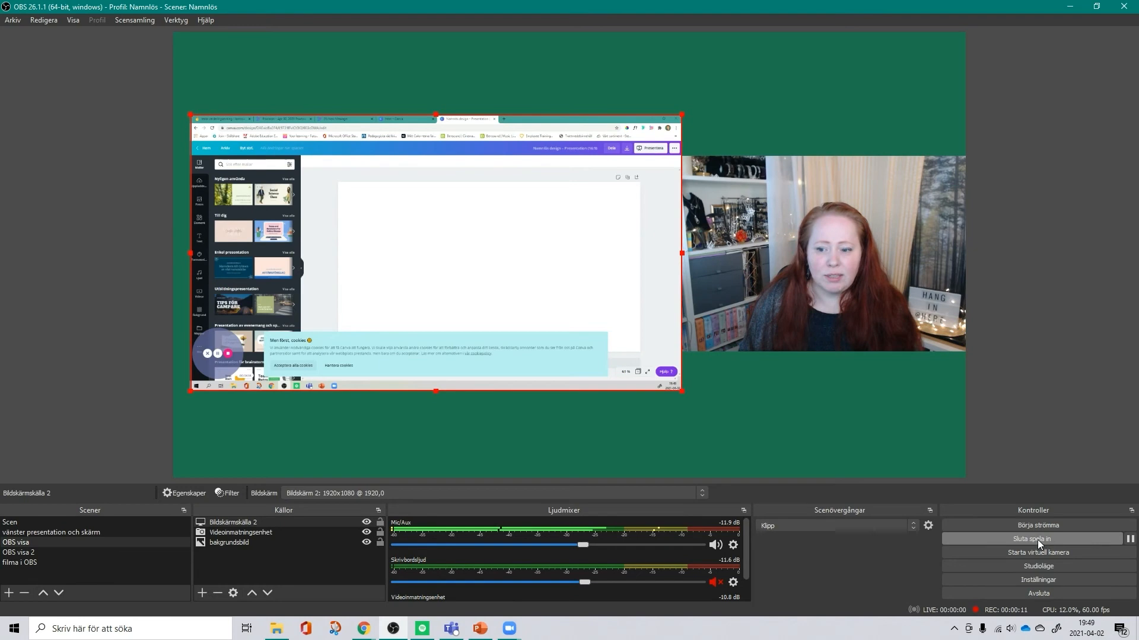
{"action": "left_click", "coordinate": [1037, 540]}
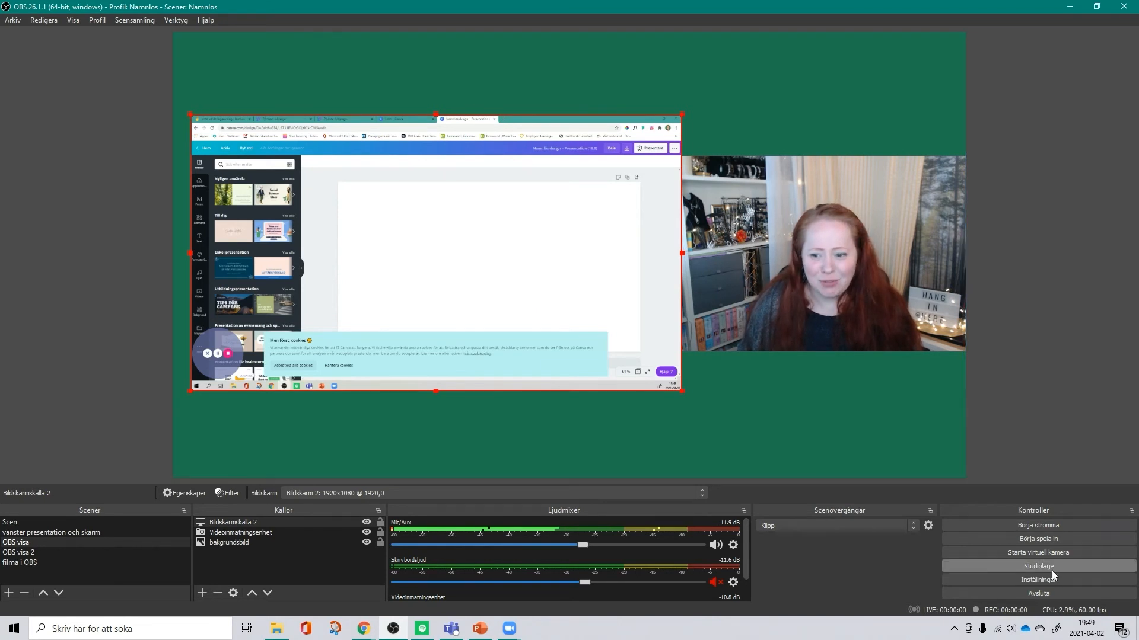
Open the OBS settings window and move it higher on the screen.
{"action": "left_click", "coordinate": [39, 22]}
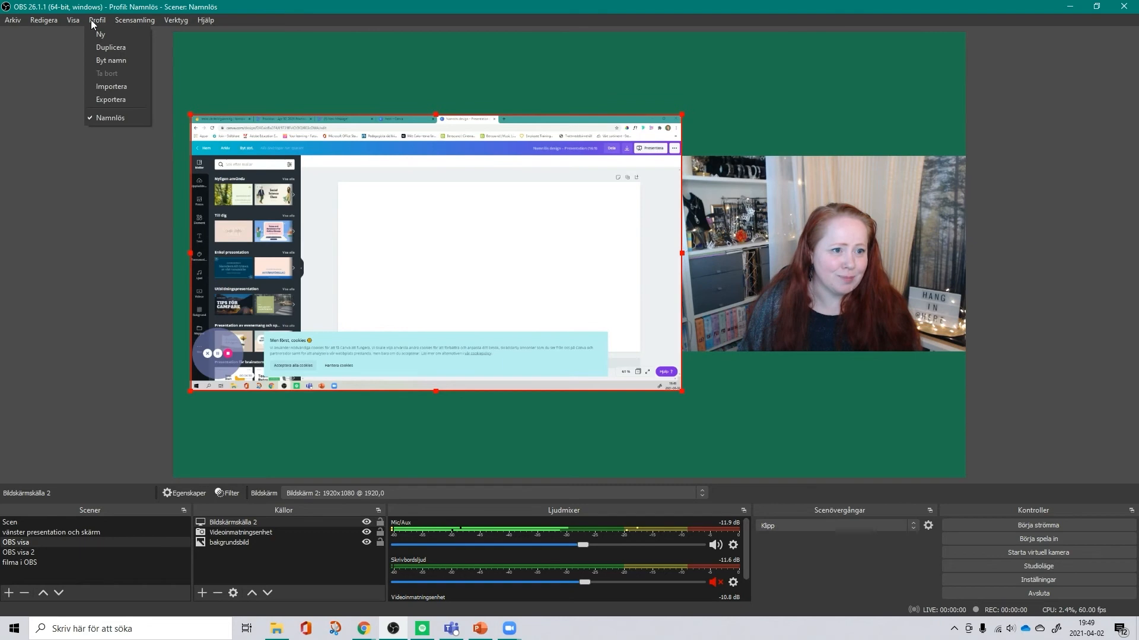
{"action": "mouse_move", "coordinate": [128, 22]}
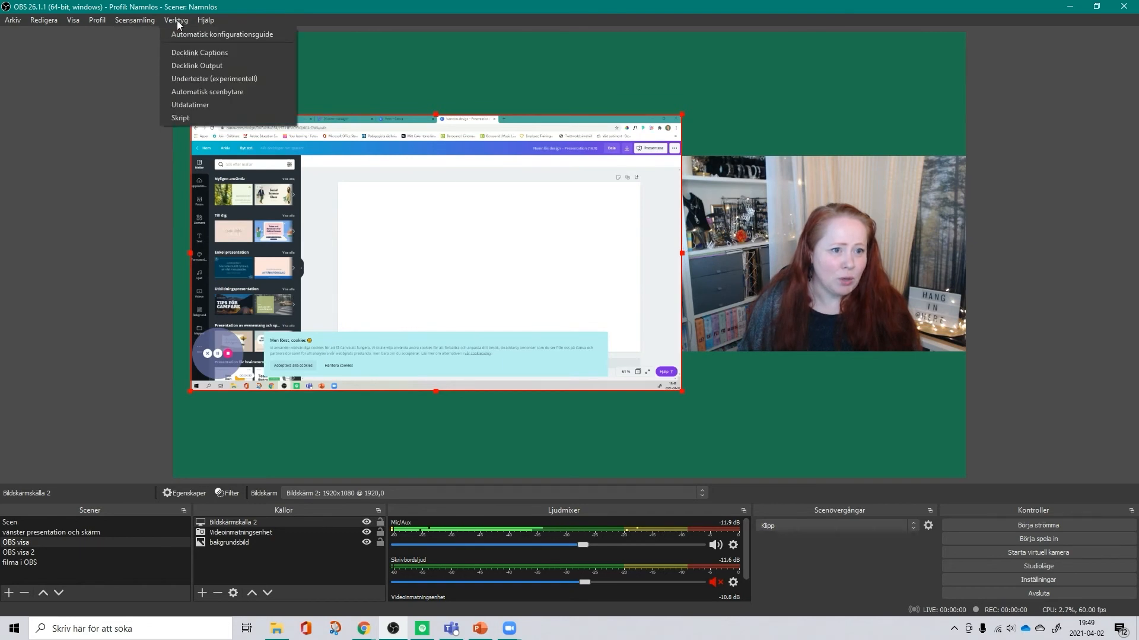
{"action": "mouse_move", "coordinate": [10, 20]}
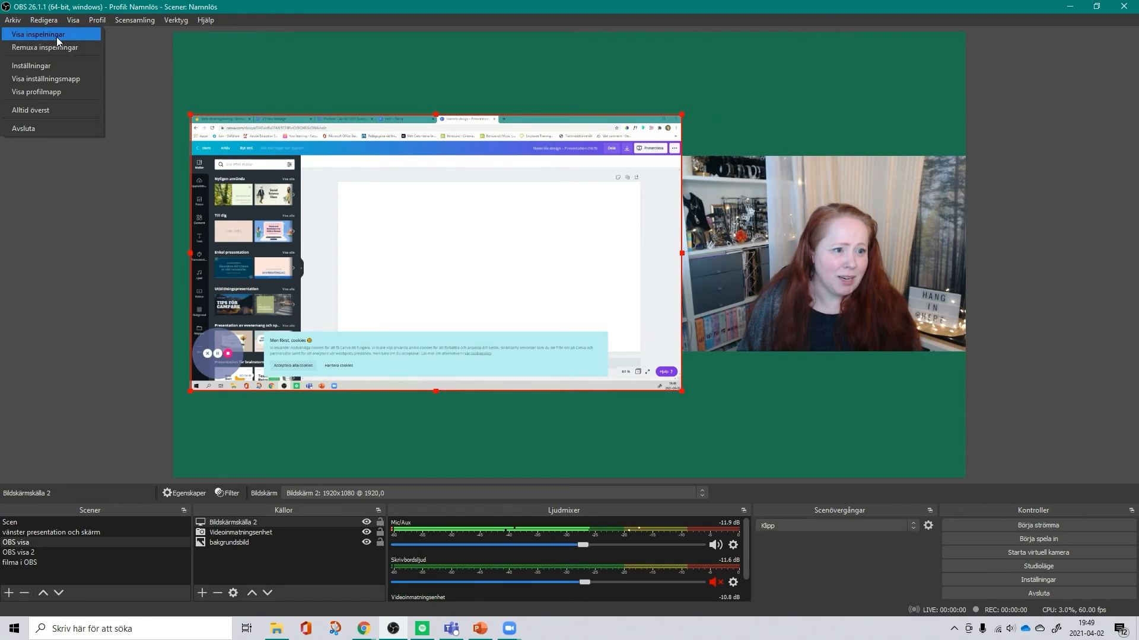
{"action": "left_click", "coordinate": [31, 66]}
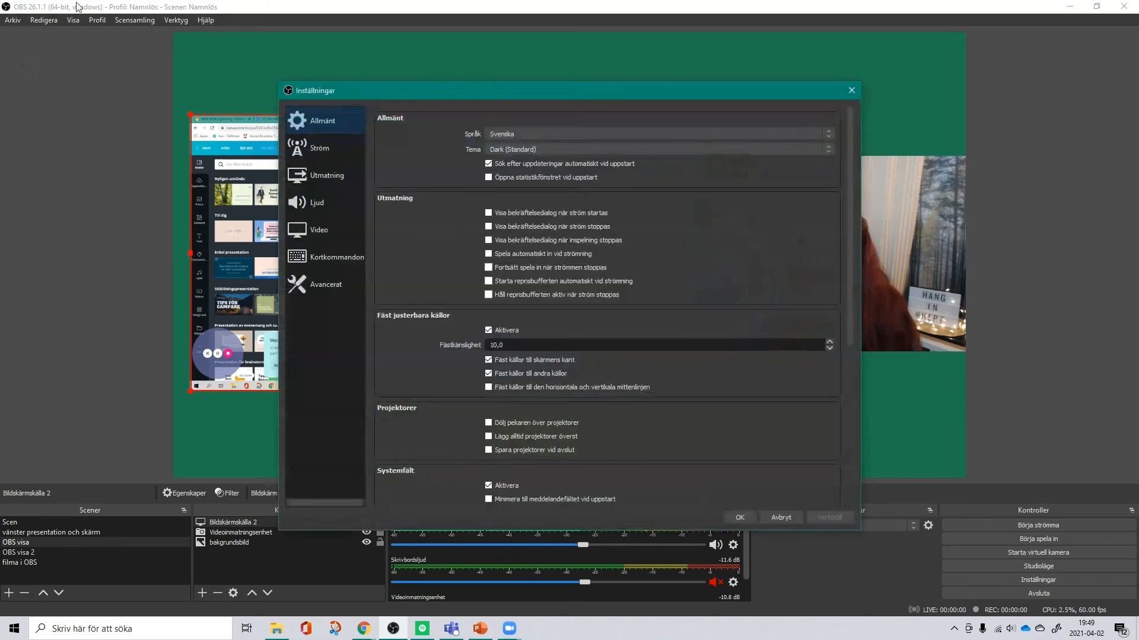
{"action": "left_click_drag", "start_coordinate": [442, 89], "coordinate": [442, 37]}
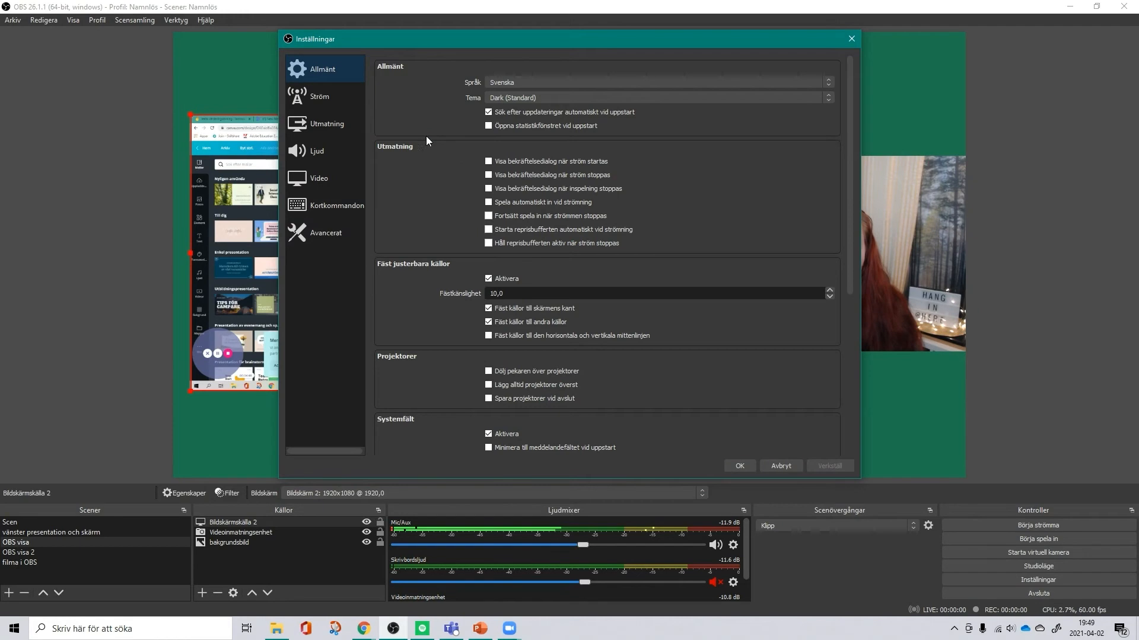
Review the video, audio and streaming output settings, plus the recording path and the recording format options.
{"action": "left_click", "coordinate": [312, 179]}
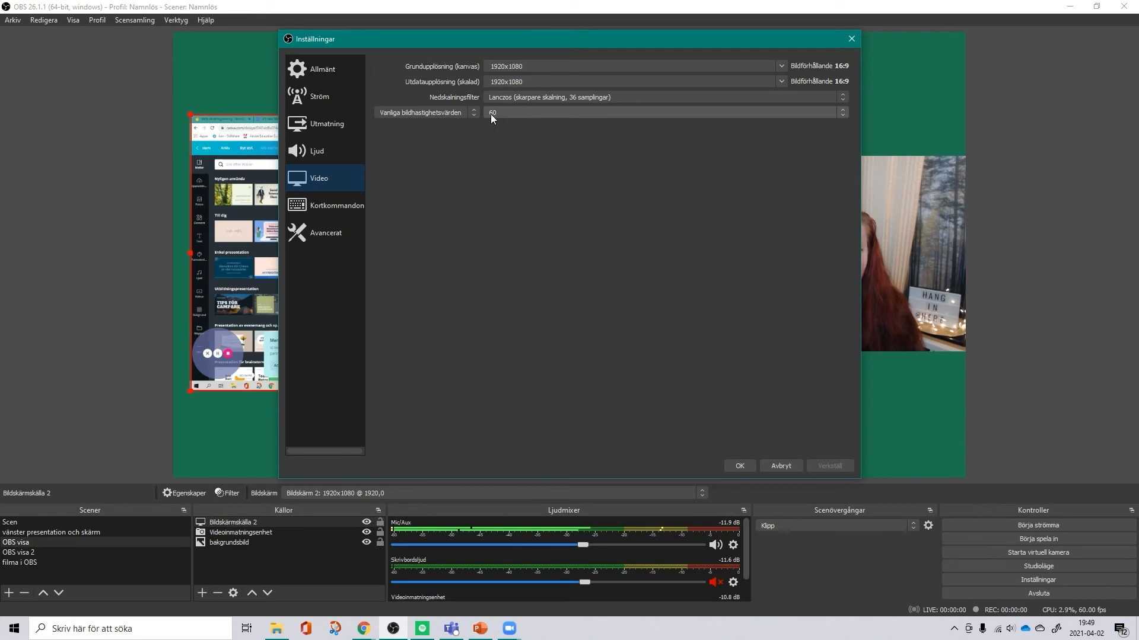
{"action": "left_click", "coordinate": [309, 154]}
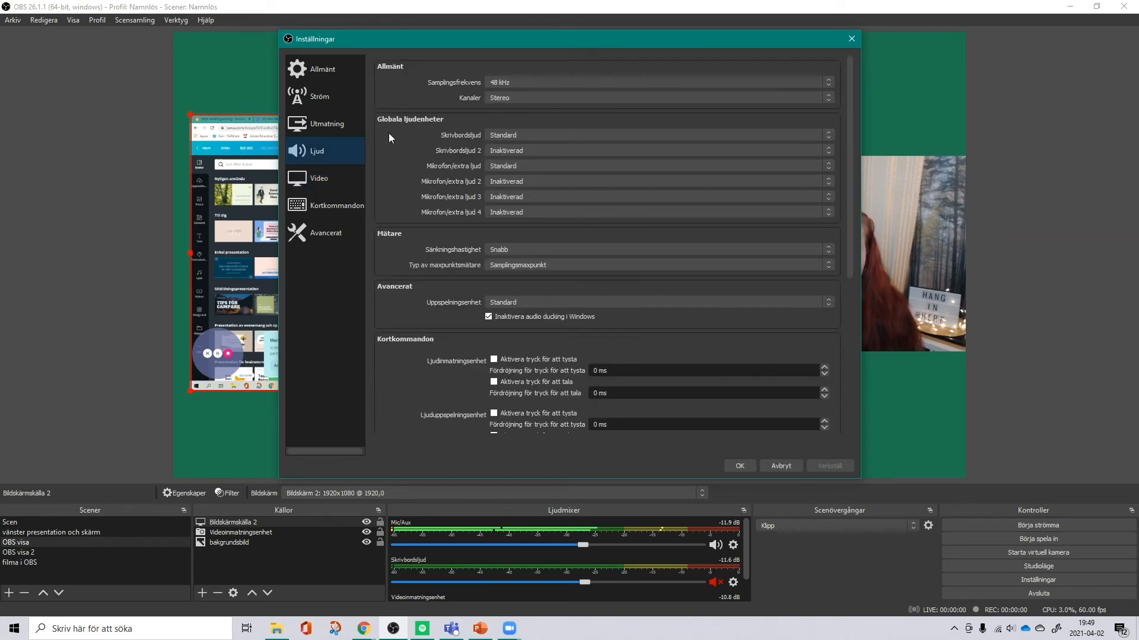
{"action": "left_click", "coordinate": [318, 123]}
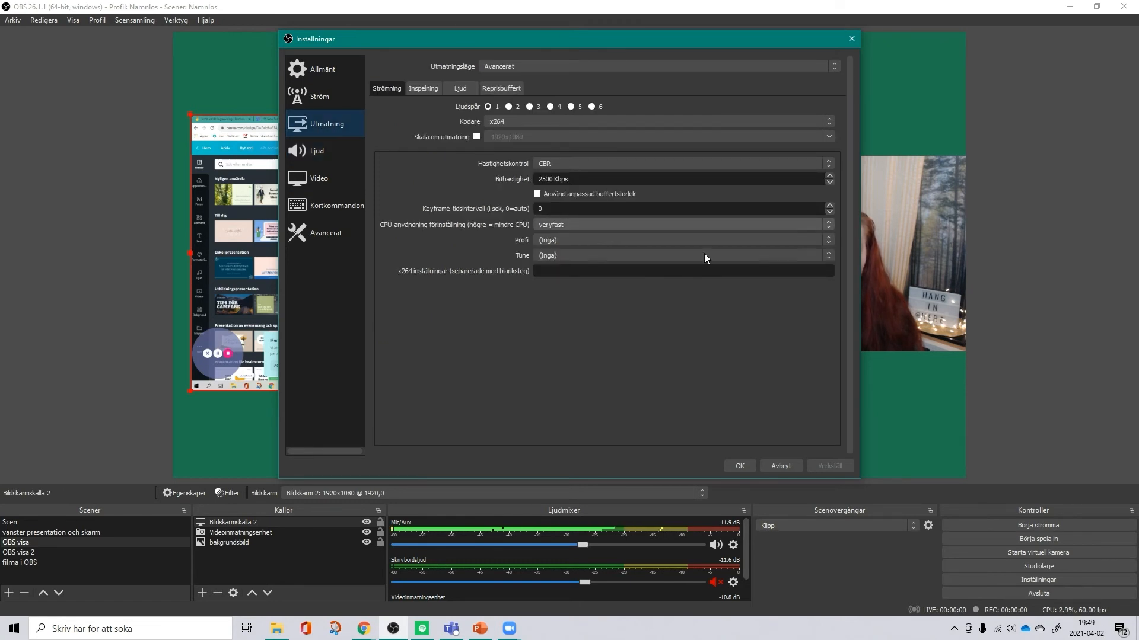
{"action": "left_click", "coordinate": [424, 88]}
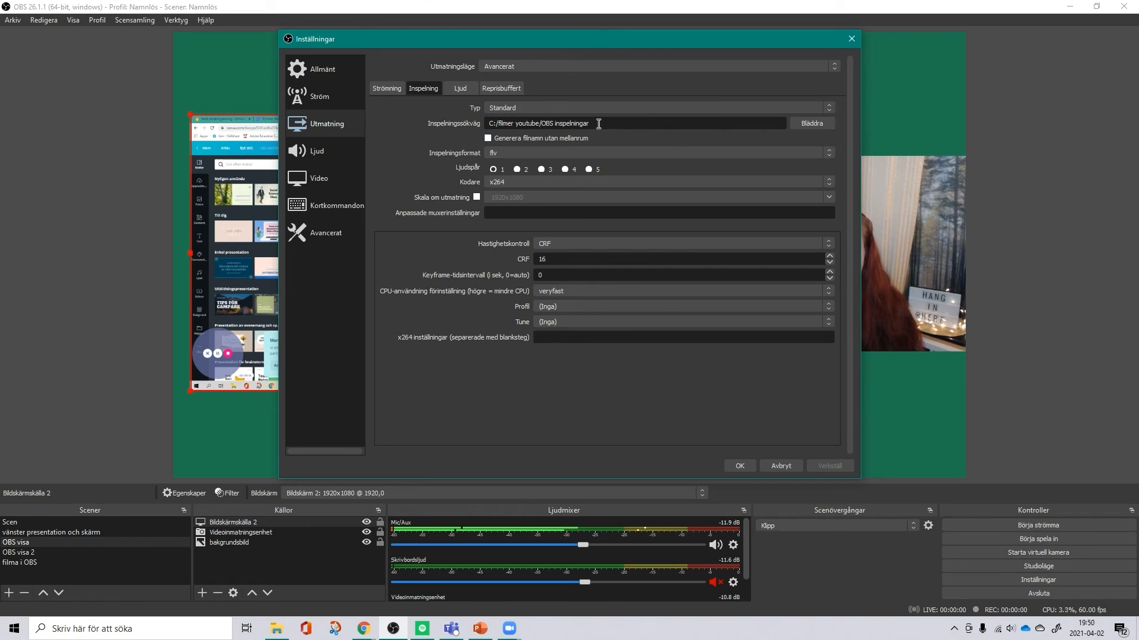
{"action": "left_click", "coordinate": [491, 154]}
{"action": "left_click", "coordinate": [491, 156]}
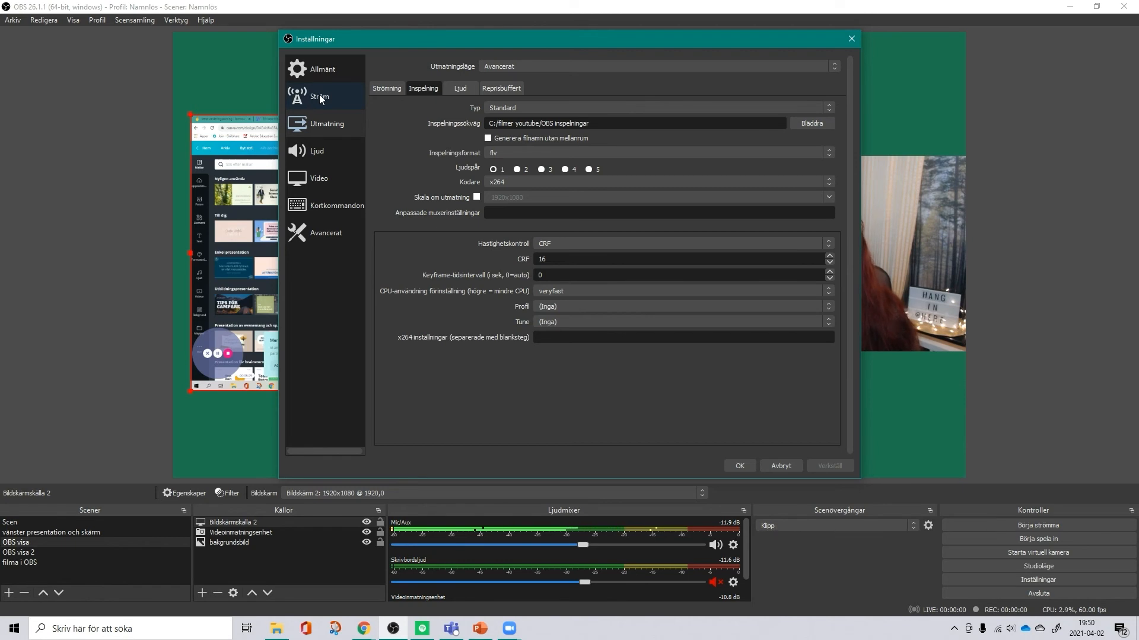
Review the output audio tracks and the streaming, advanced, hotkey and video settings, and close the settings window.
{"action": "left_click", "coordinate": [466, 88]}
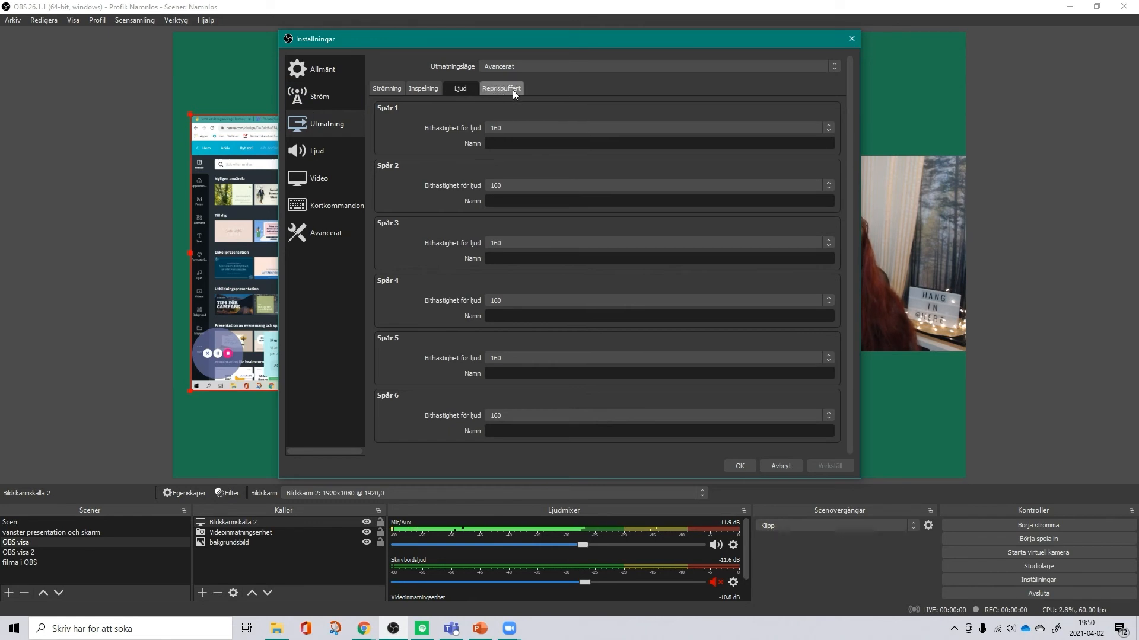
{"action": "left_click", "coordinate": [318, 99]}
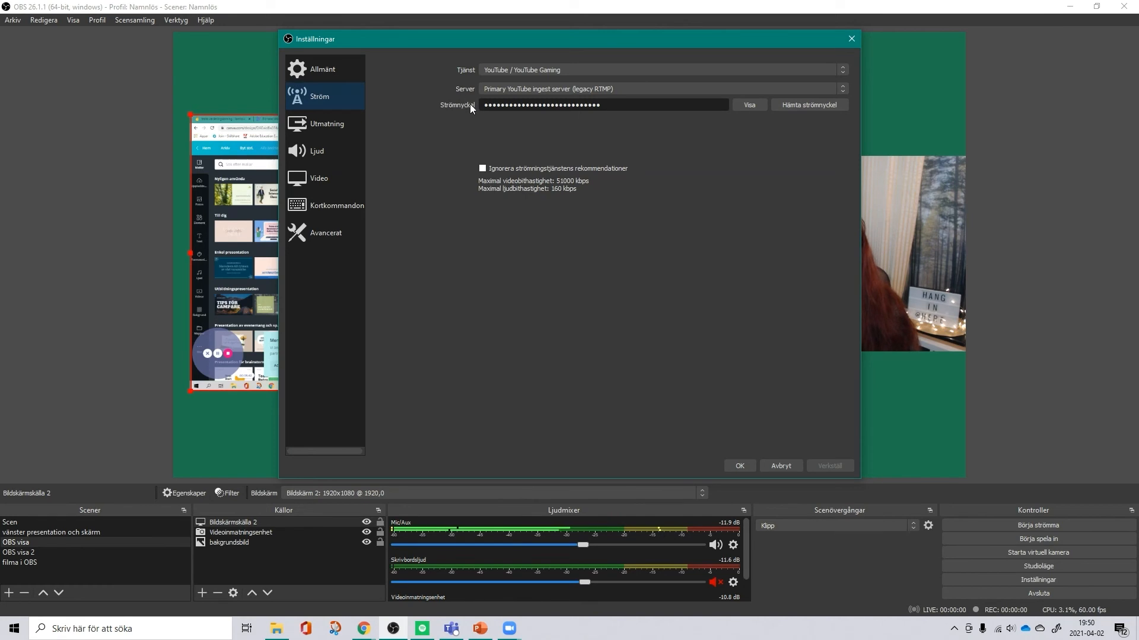
{"action": "left_click_drag", "start_coordinate": [484, 105], "coordinate": [609, 110]}
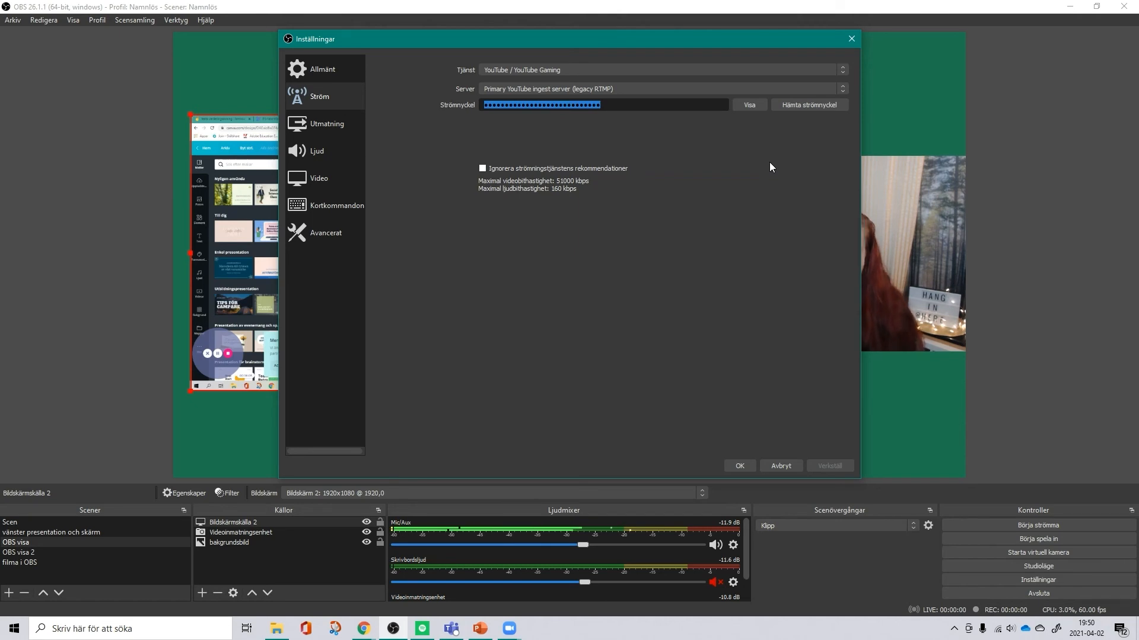
{"action": "left_click", "coordinate": [327, 233]}
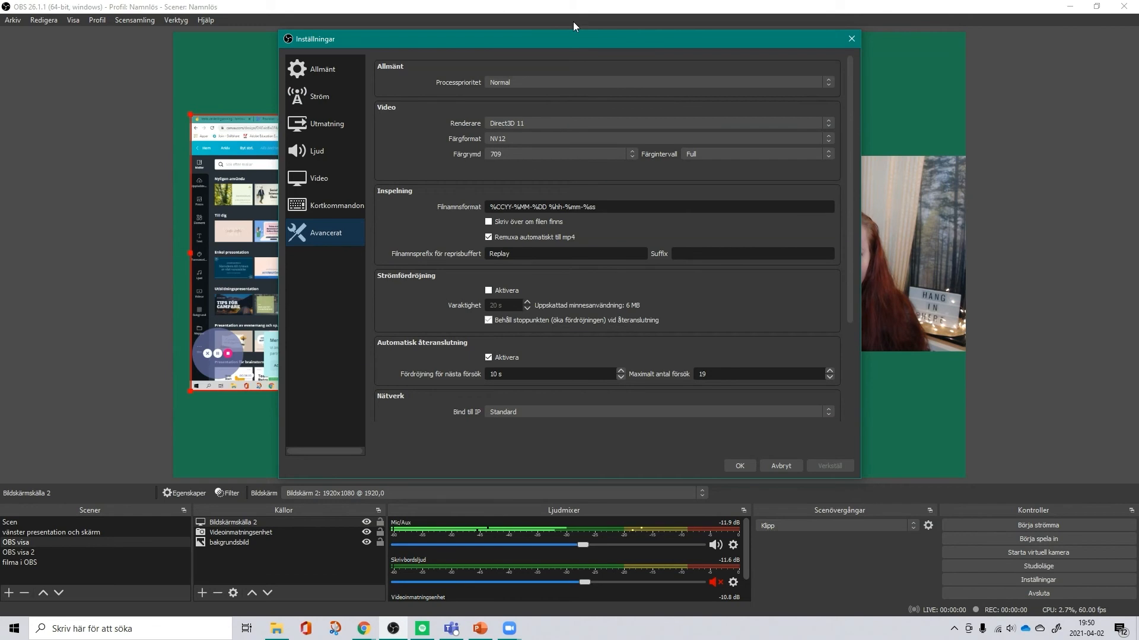
{"action": "left_click", "coordinate": [324, 202]}
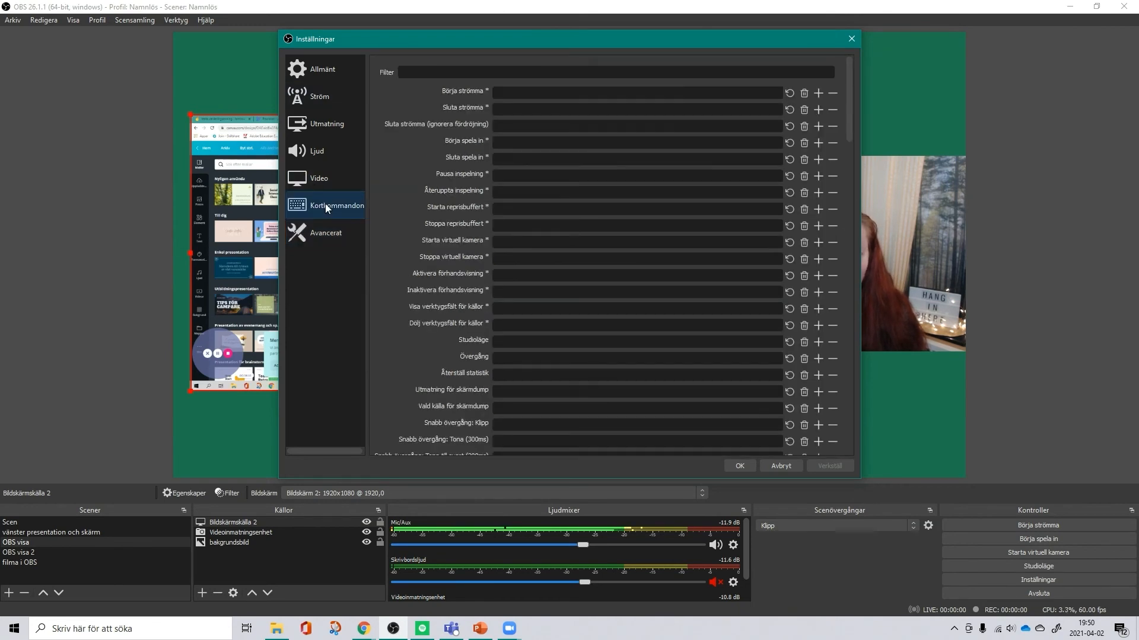
{"action": "left_click", "coordinate": [316, 183]}
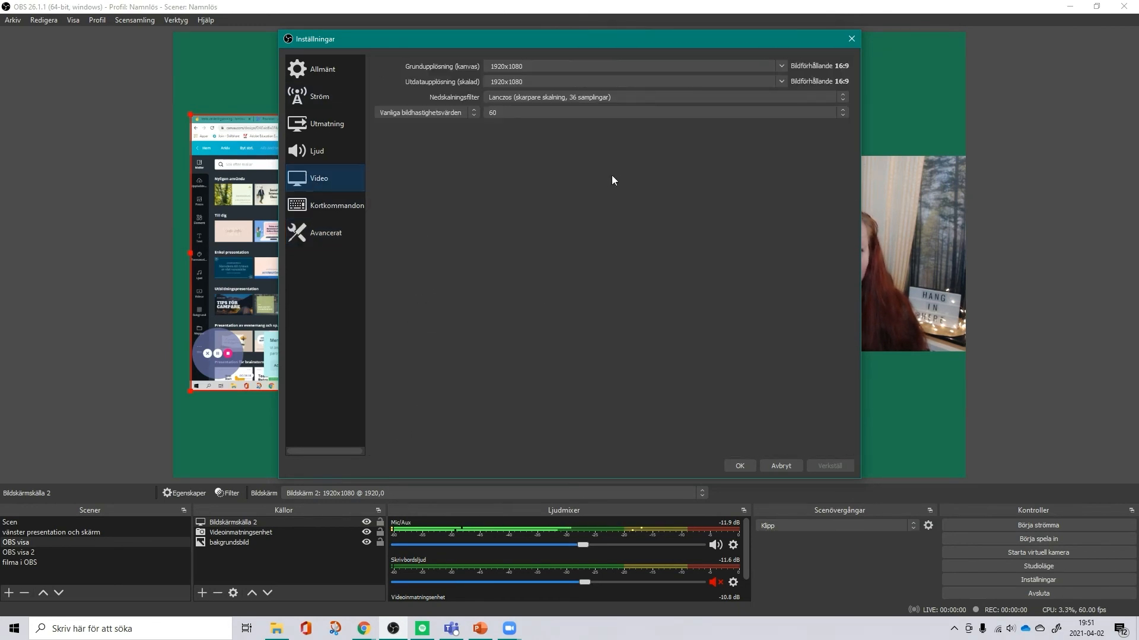
{"action": "left_click", "coordinate": [746, 467]}
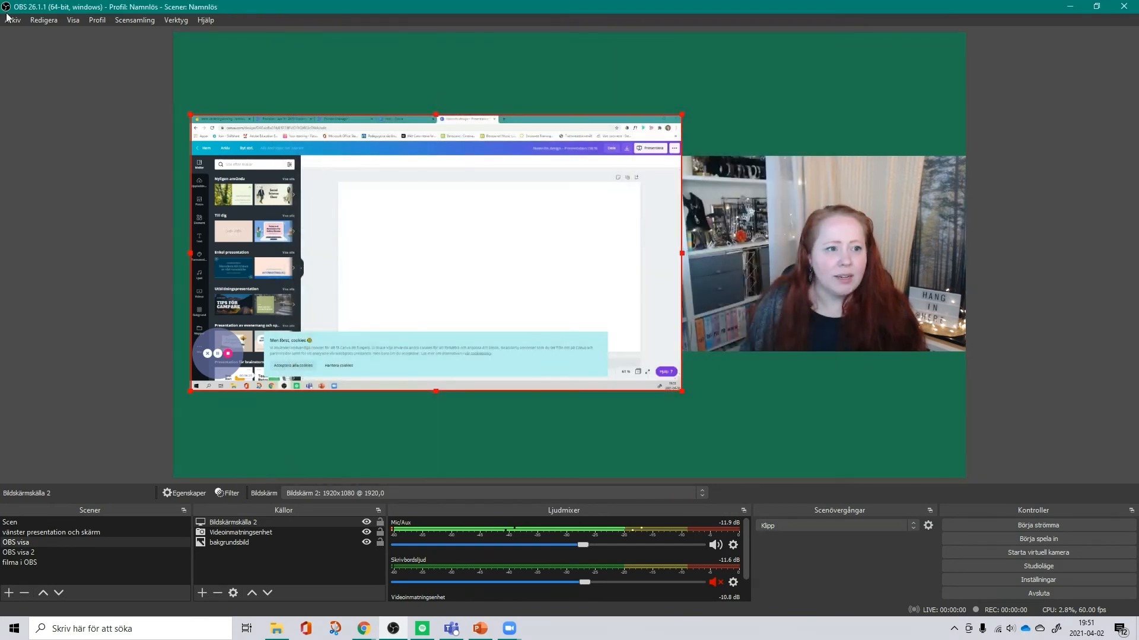
Open the folder with the saved OBS recordings and move its window onto the main display.
{"action": "left_click", "coordinate": [13, 20]}
{"action": "left_click", "coordinate": [14, 34]}
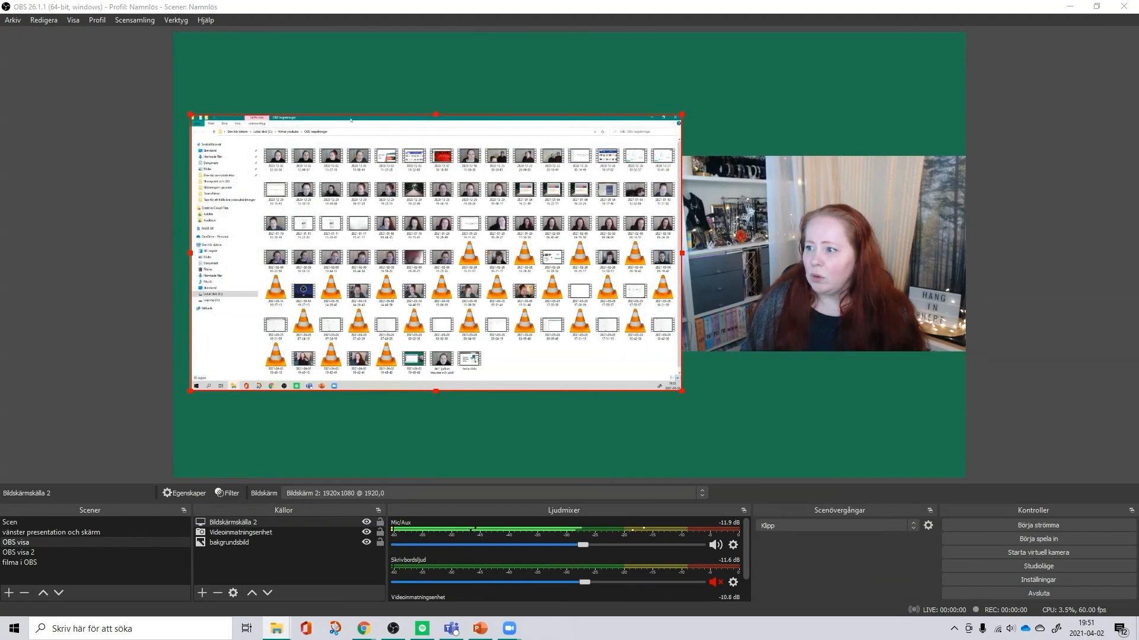
{"action": "left_click_drag", "start_coordinate": [1138, 12], "coordinate": [1138, 42]}
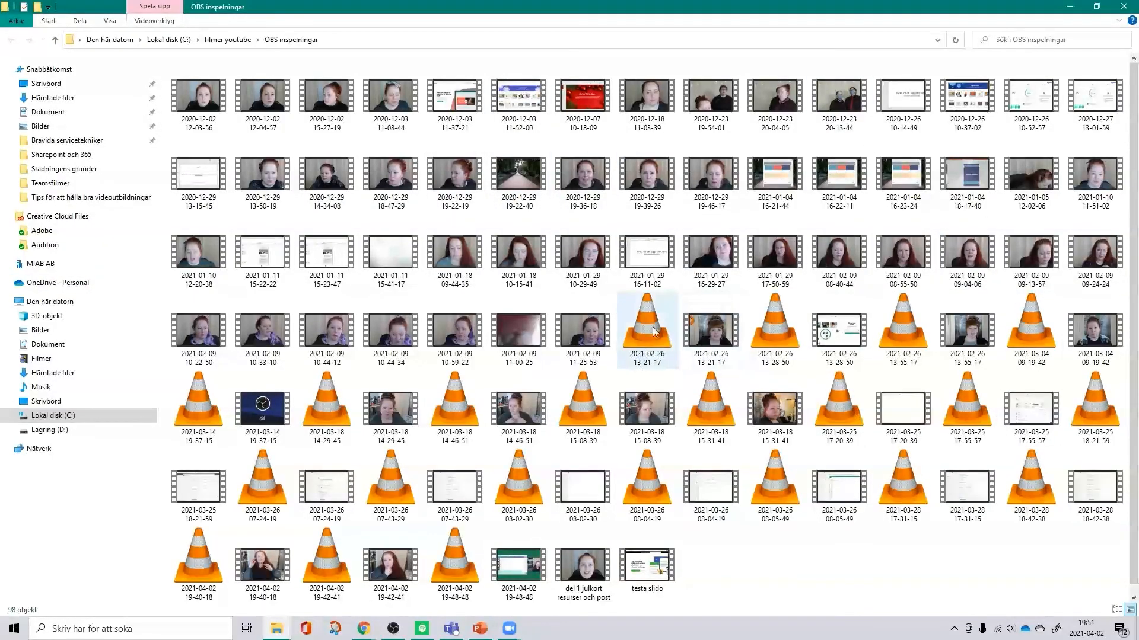
{"action": "left_click", "coordinate": [754, 335]}
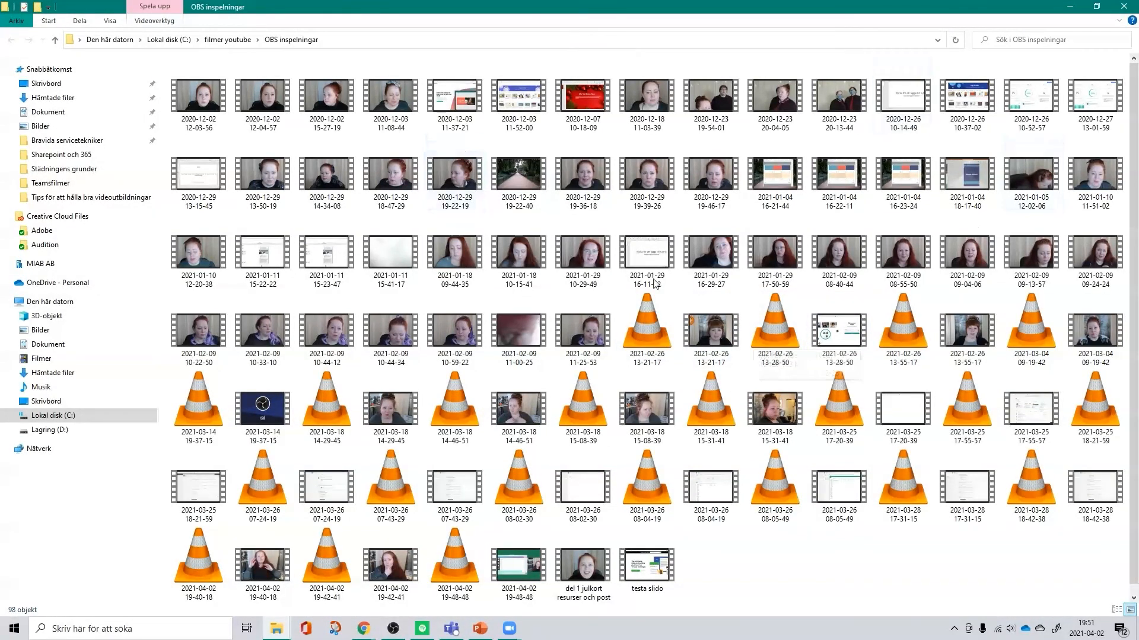
{"action": "scroll", "coordinate": [598, 312], "scroll_direction": "down", "scroll_amount": 1}
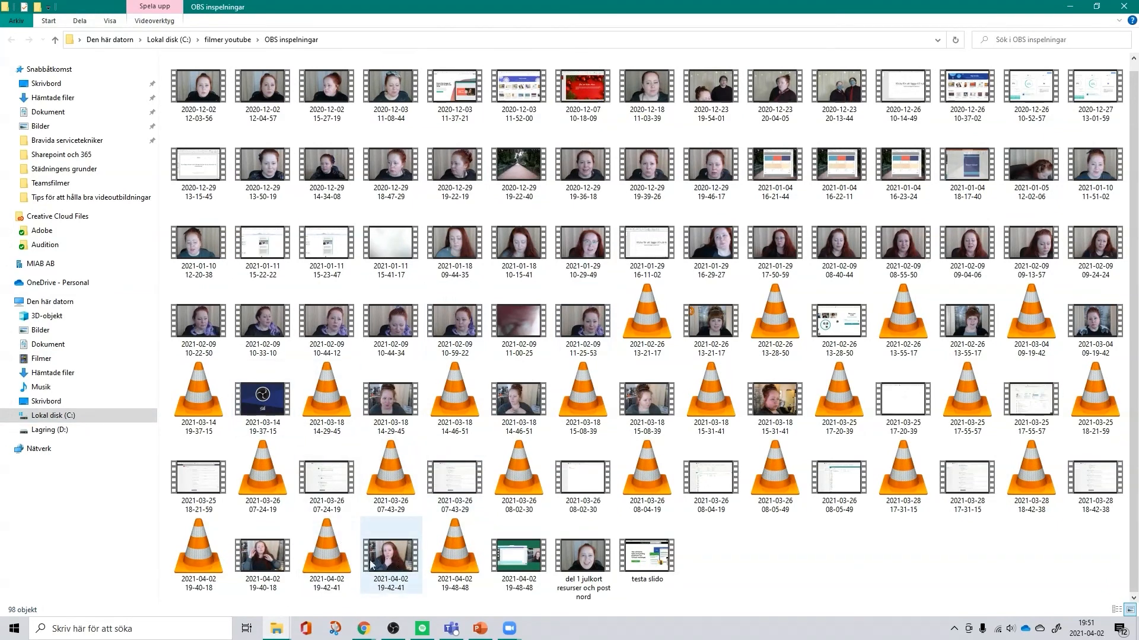
{"action": "double_click", "coordinate": [525, 556]}
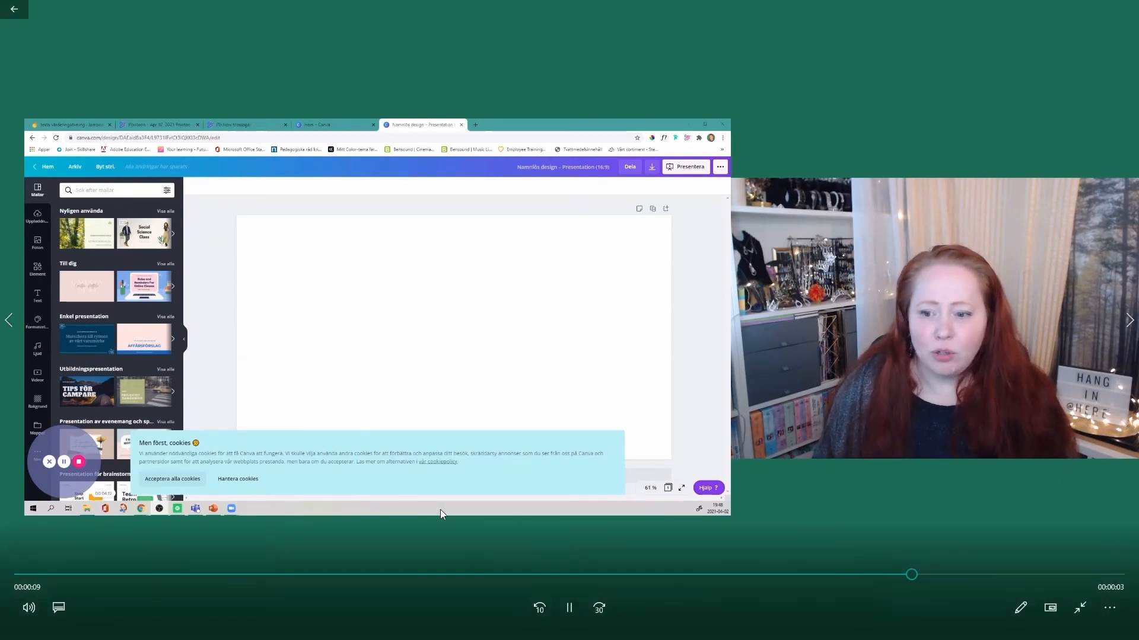
{"action": "left_click", "coordinate": [570, 610]}
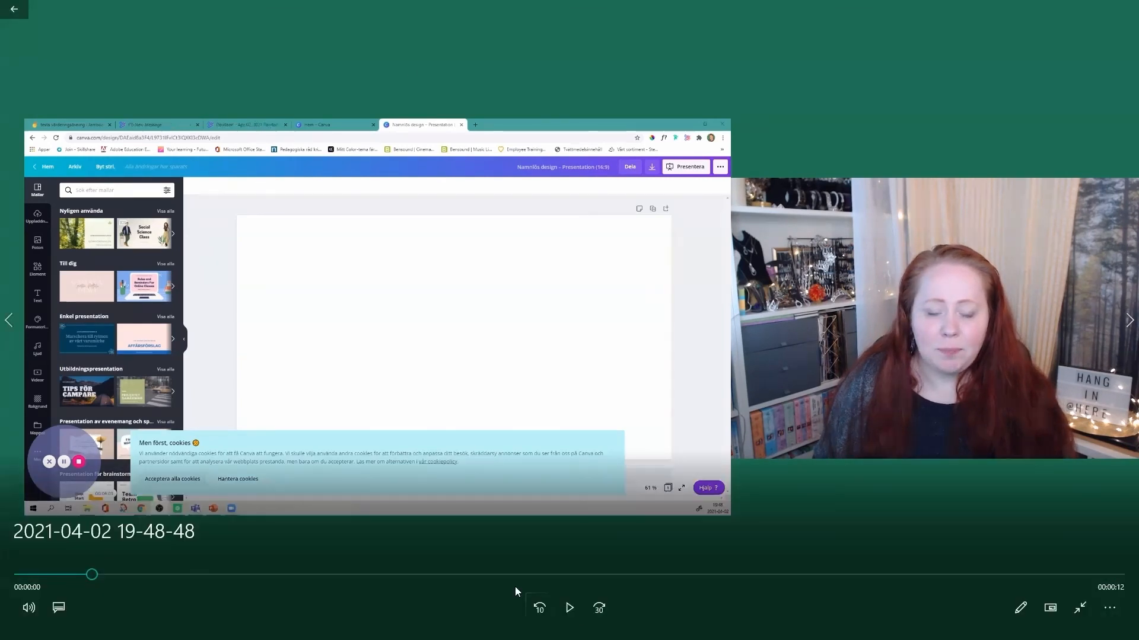
{"action": "left_click", "coordinate": [1125, 8]}
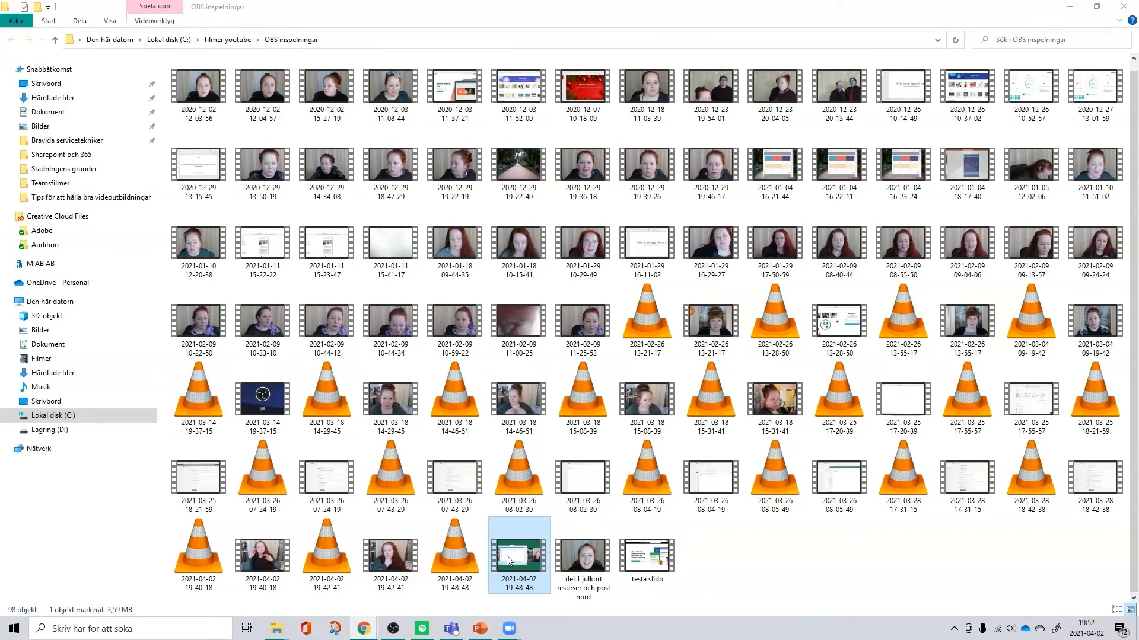
Switch back to OBS and show the webcam source in the Scen scene.
{"action": "left_click", "coordinate": [393, 630]}
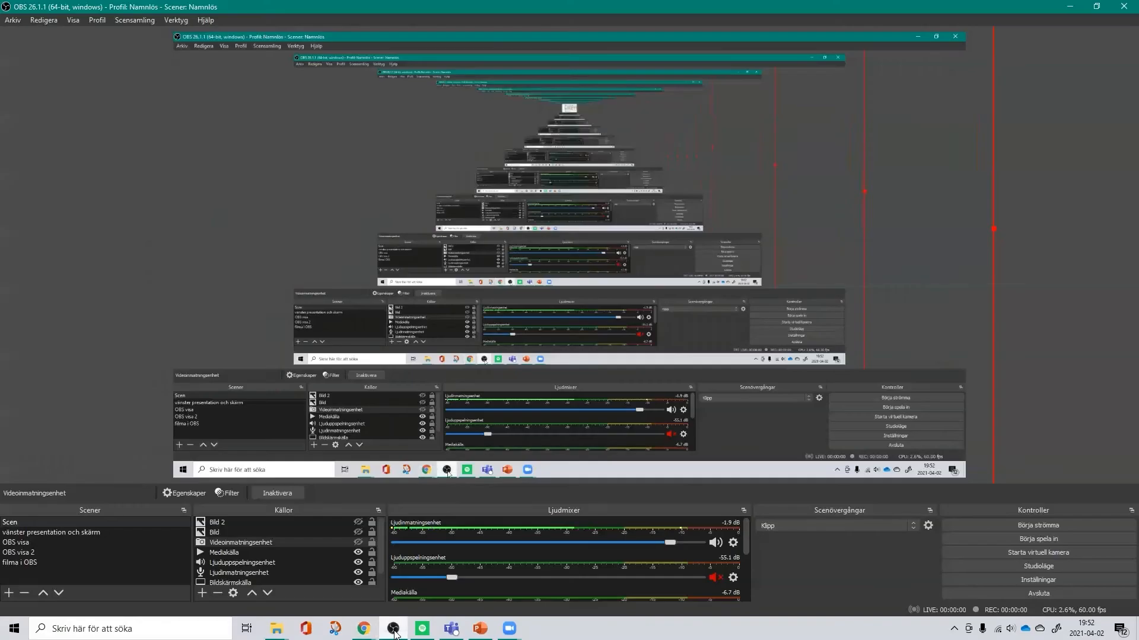
{"action": "left_click", "coordinate": [358, 542]}
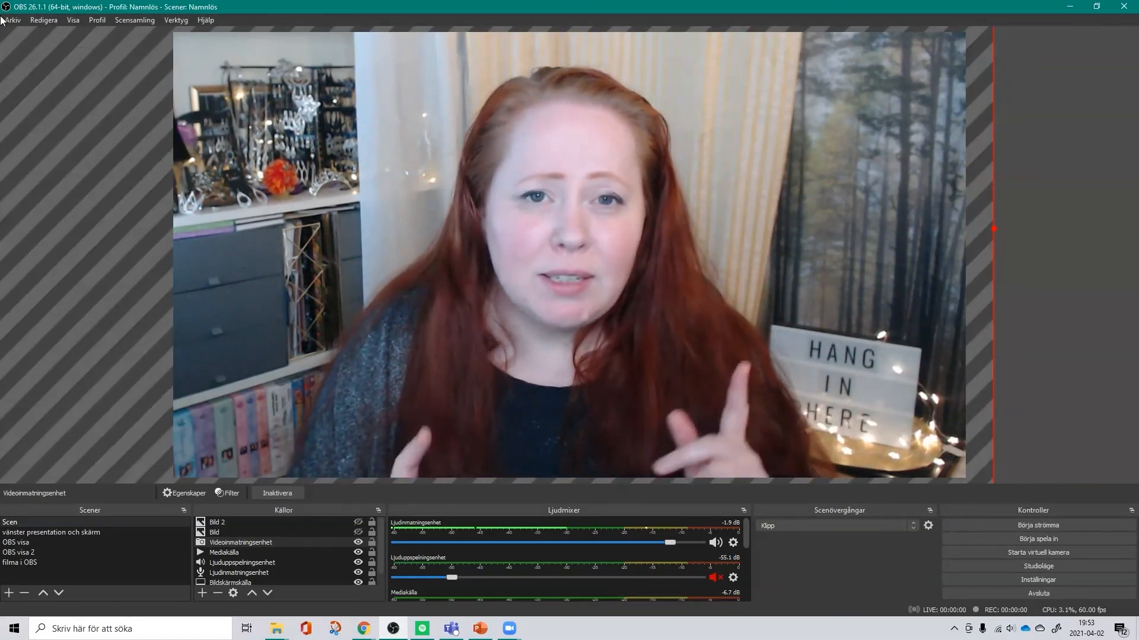
Look through the volume and mute states of all audio sources in the audio mixer.
{"action": "scroll", "coordinate": [457, 530], "scroll_direction": "down", "scroll_amount": 2}
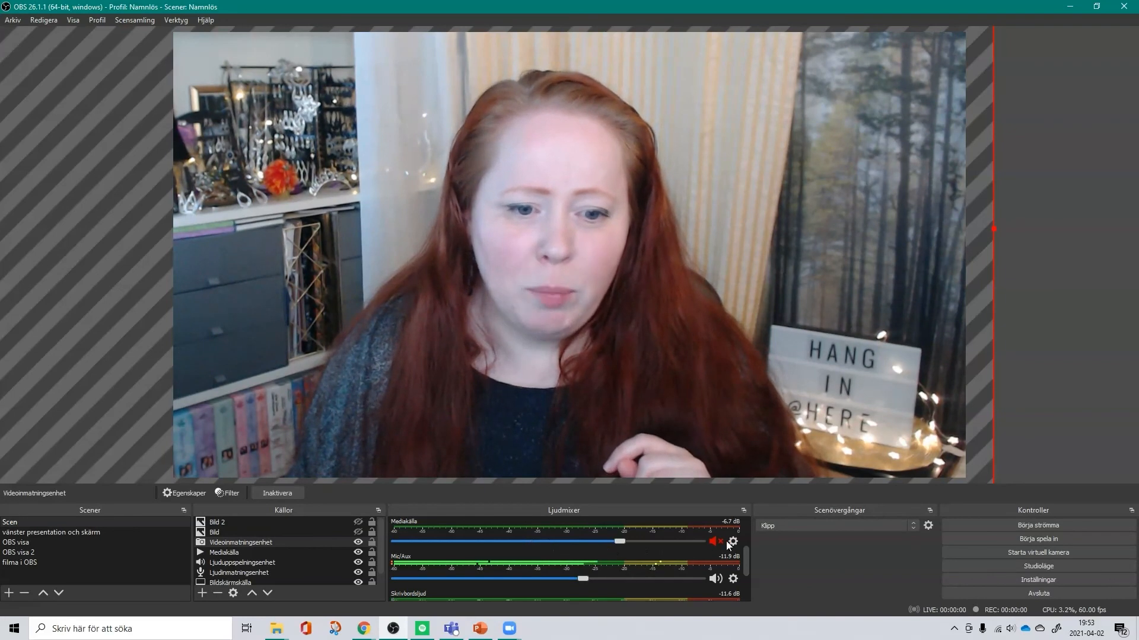
{"action": "scroll", "coordinate": [721, 563], "scroll_direction": "down", "scroll_amount": 2}
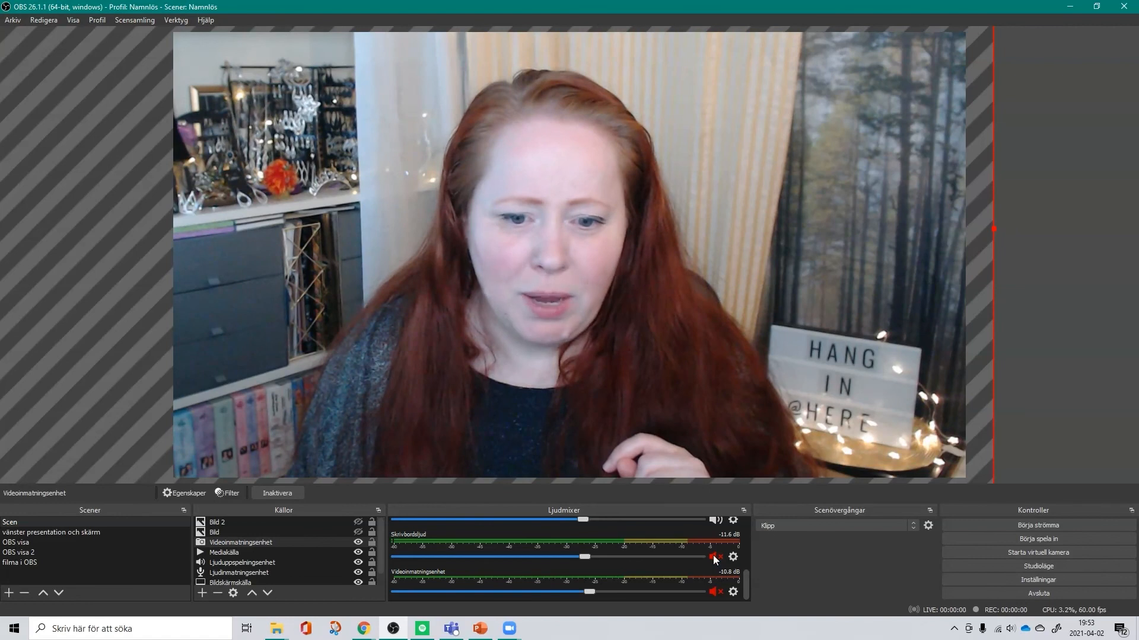
{"action": "scroll", "coordinate": [722, 595], "scroll_direction": "up", "scroll_amount": 1}
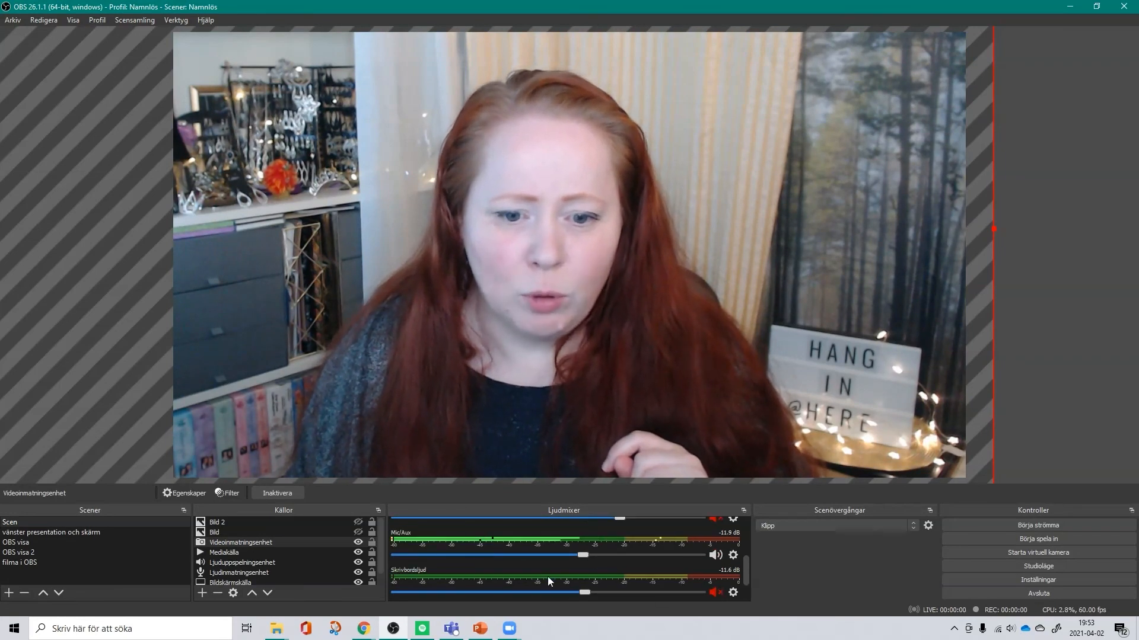
{"action": "scroll", "coordinate": [586, 550], "scroll_direction": "up", "scroll_amount": 1}
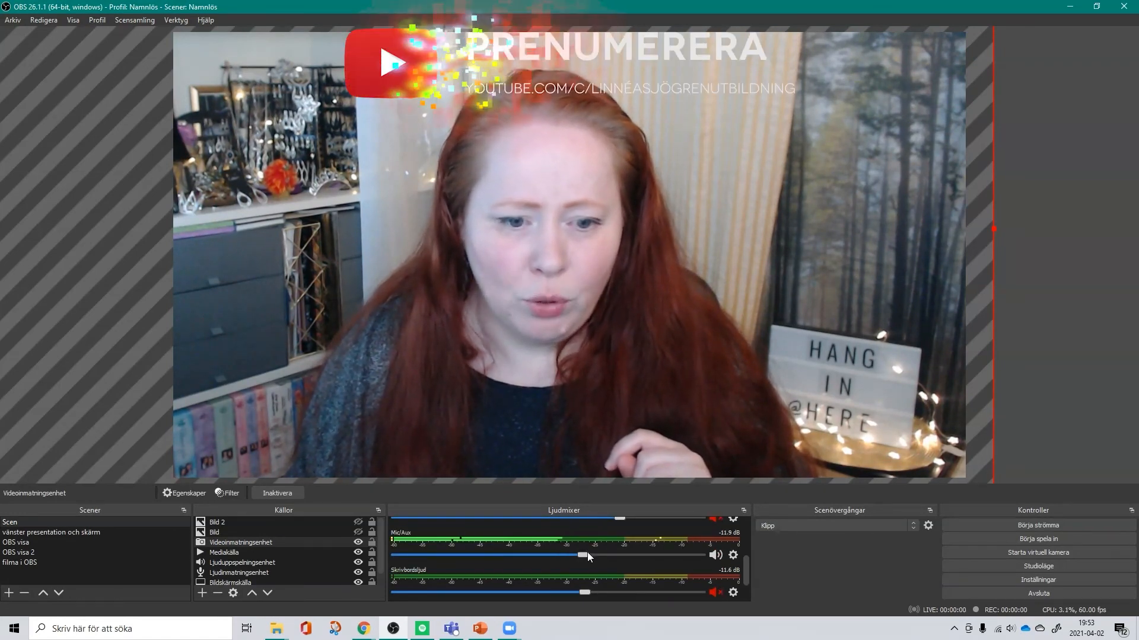
{"action": "scroll", "coordinate": [587, 552], "scroll_direction": "up", "scroll_amount": 2}
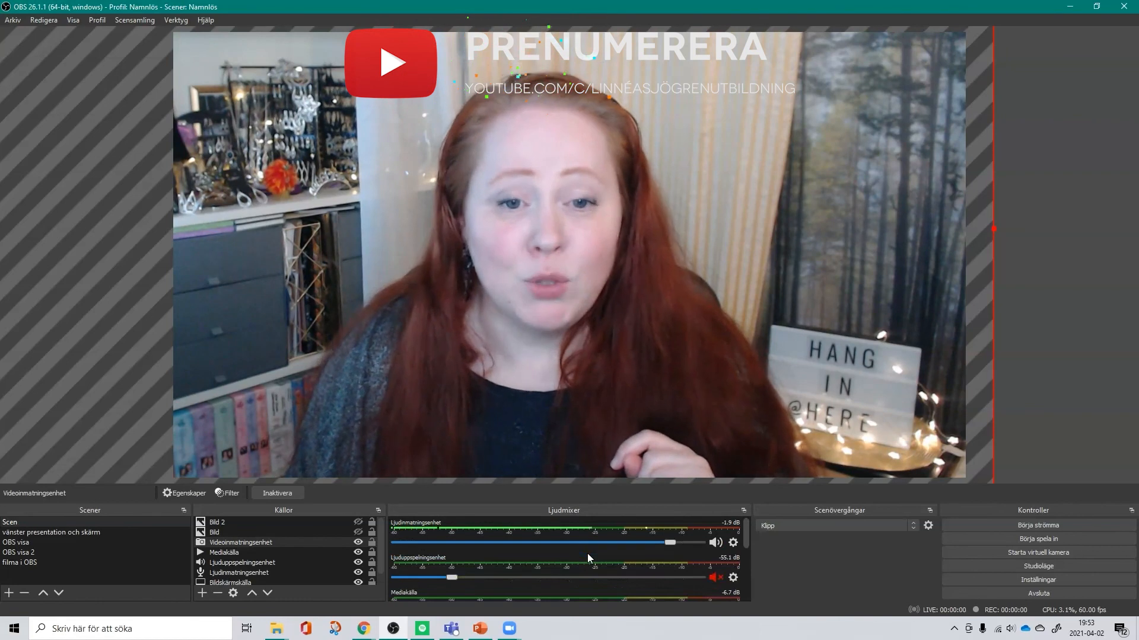